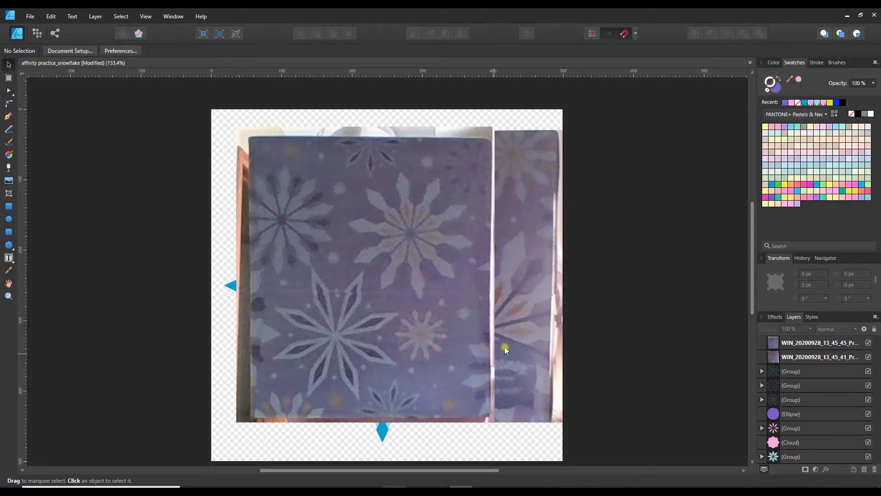
Select the lower reference photo lying over the snowflake design
left_click(517, 333)
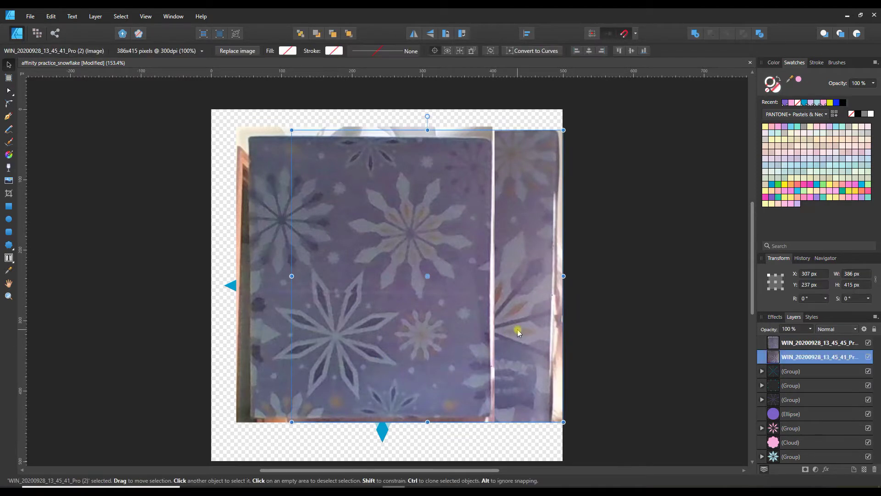
Shift one reference photo up-right and push the other off the page's left edge
left_click_drag(518, 331, 542, 318)
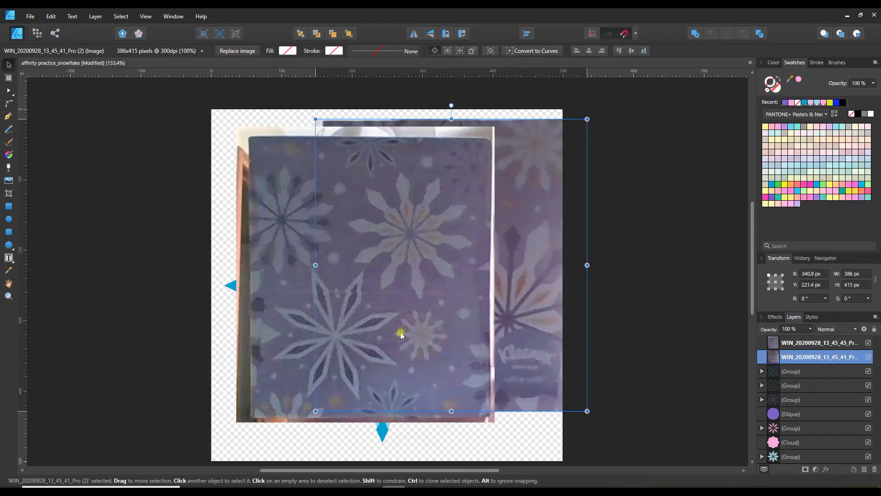
left_click(277, 331)
left_click_drag(277, 331, 10, 339)
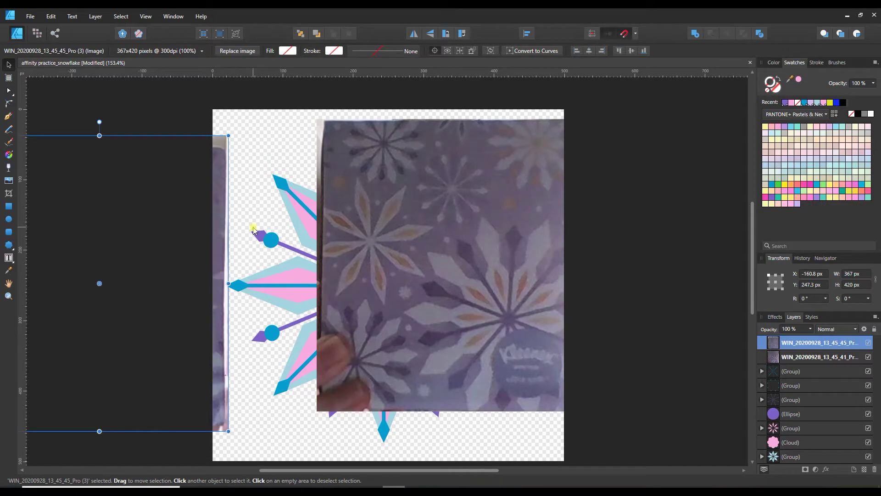
Park the photo off the right edge and hide the cyan dots, cyan spokes and centre cloud layers
left_click_drag(446, 207, 604, 219)
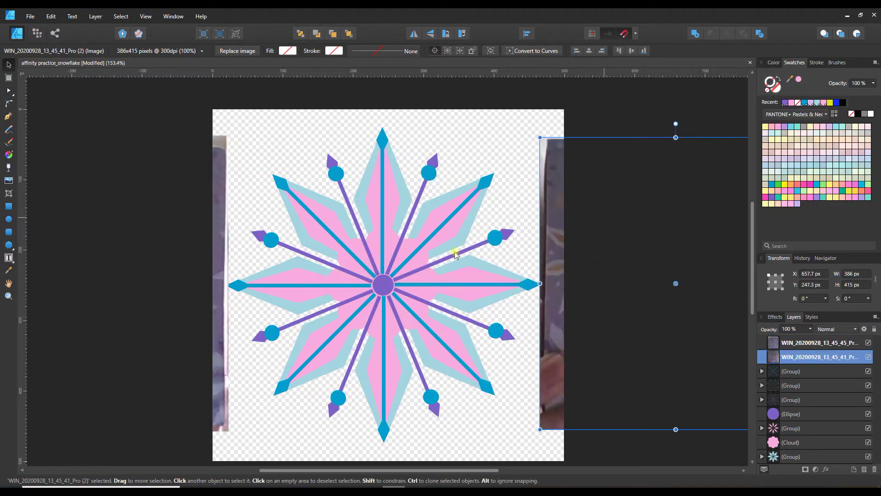
left_click(869, 386)
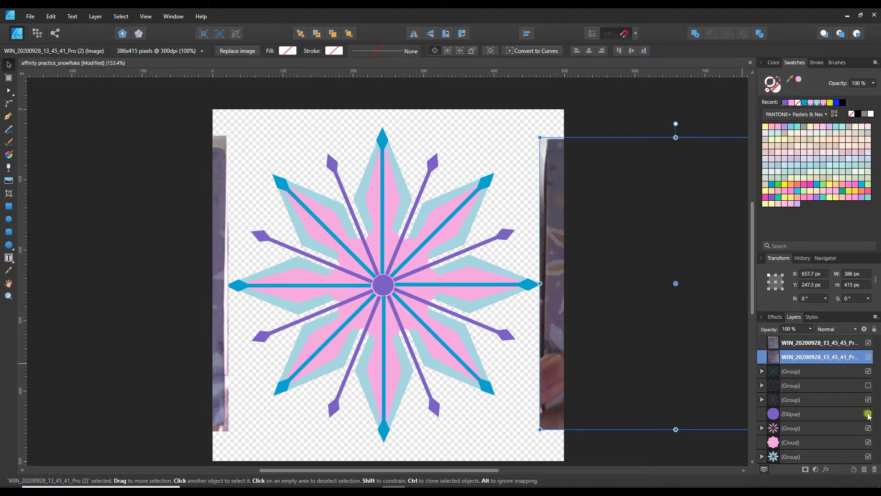
left_click(868, 442)
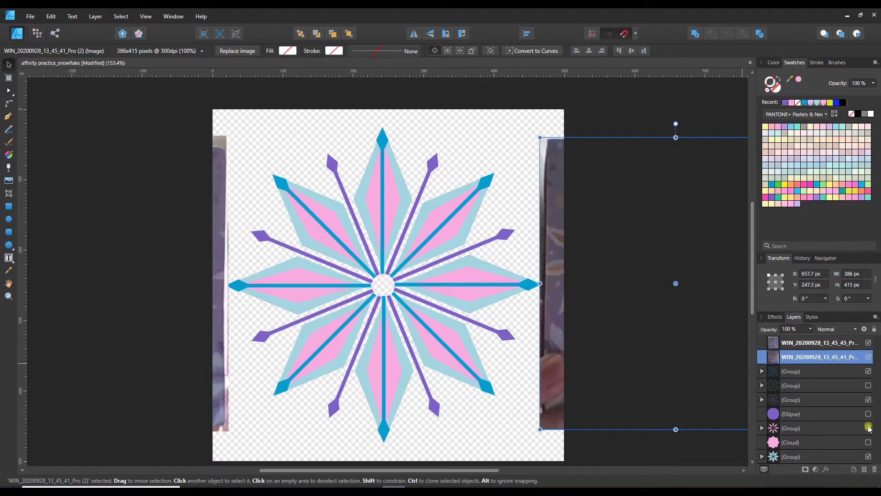
left_click(869, 372)
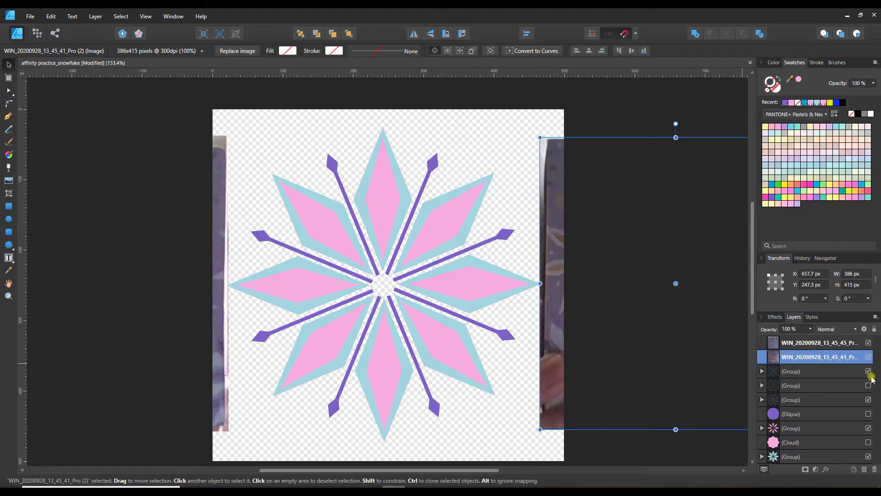
left_click(869, 386)
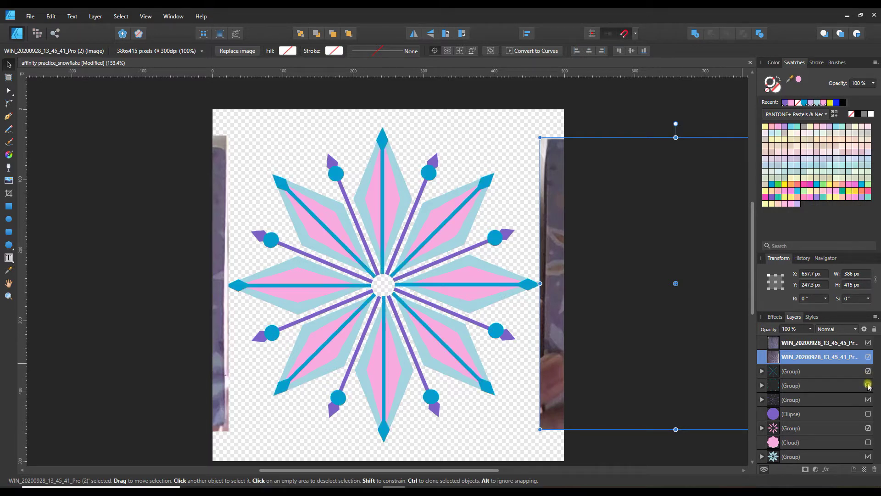
left_click(869, 386)
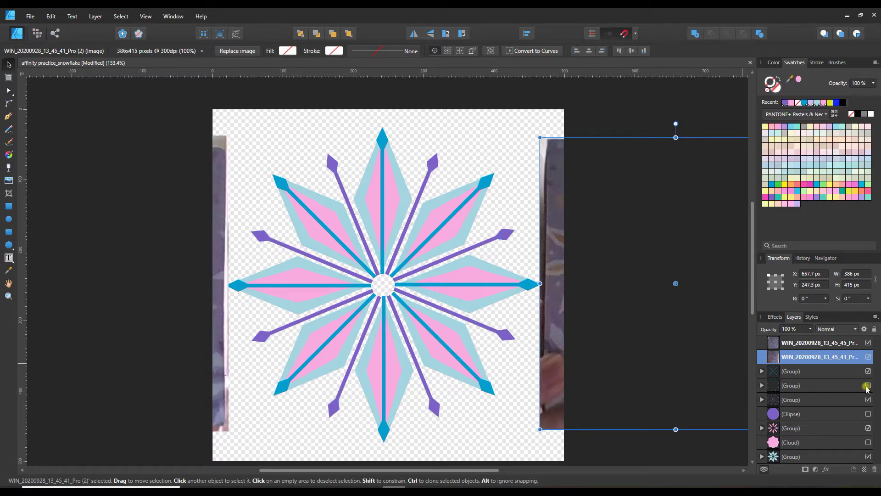
left_click(869, 371)
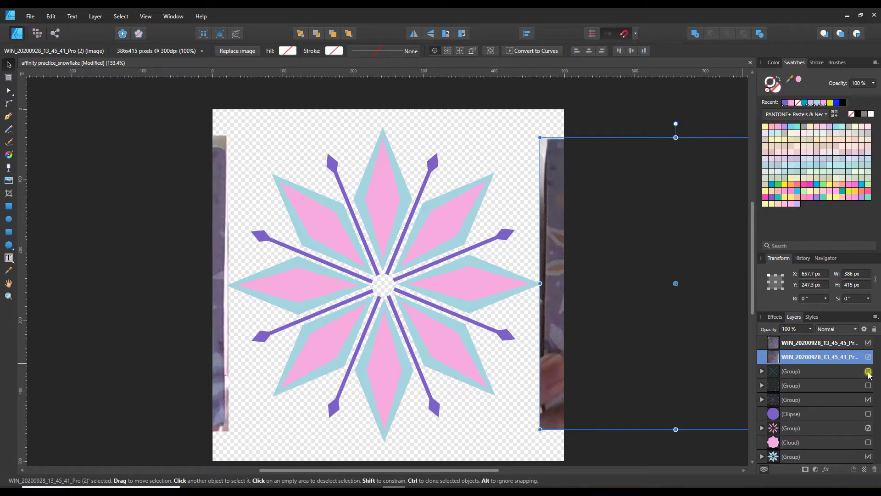
left_click_drag(550, 315, 285, 332)
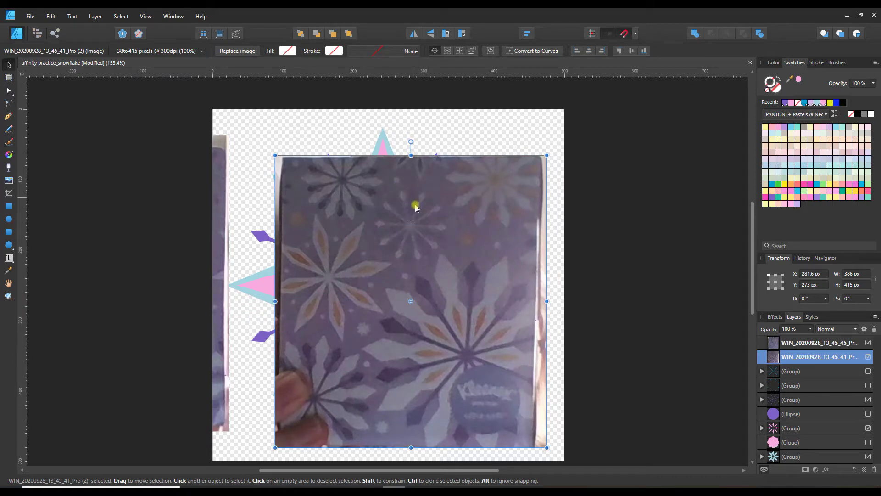
left_click_drag(370, 232, 607, 242)
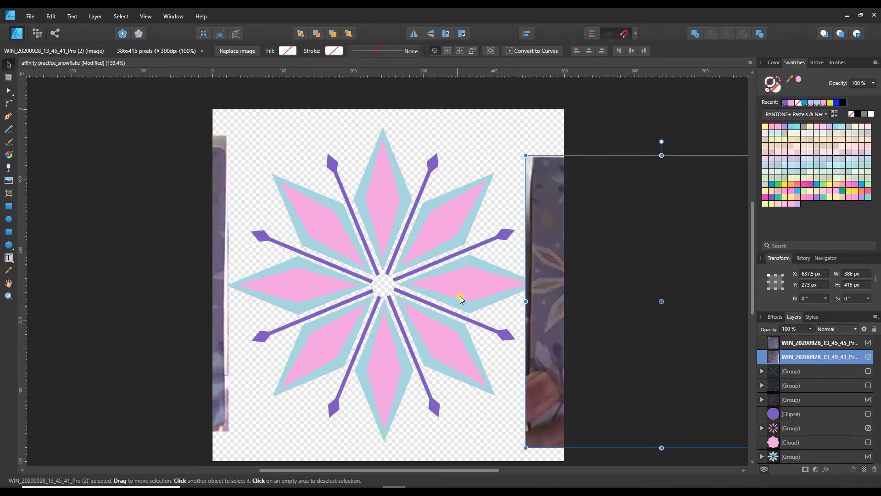
Create a new 500 × 500 px document in pixels that includes an artboard
left_click(31, 17)
key("Escape")
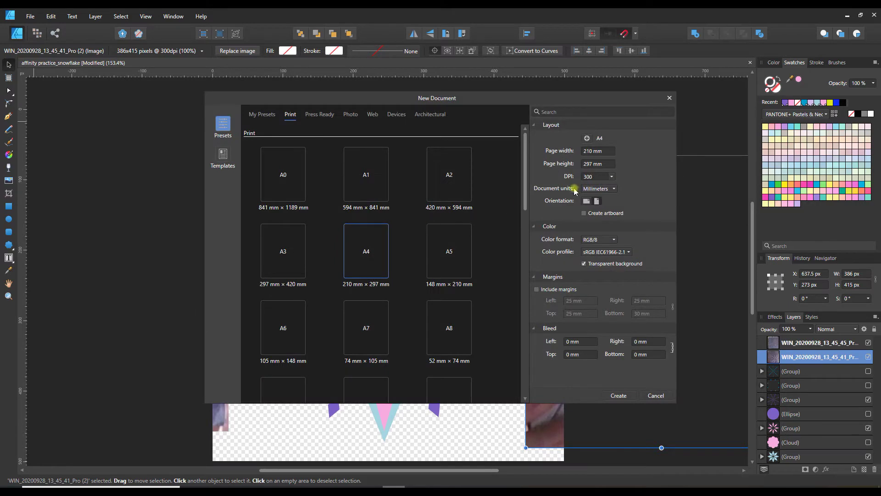
left_click(594, 189)
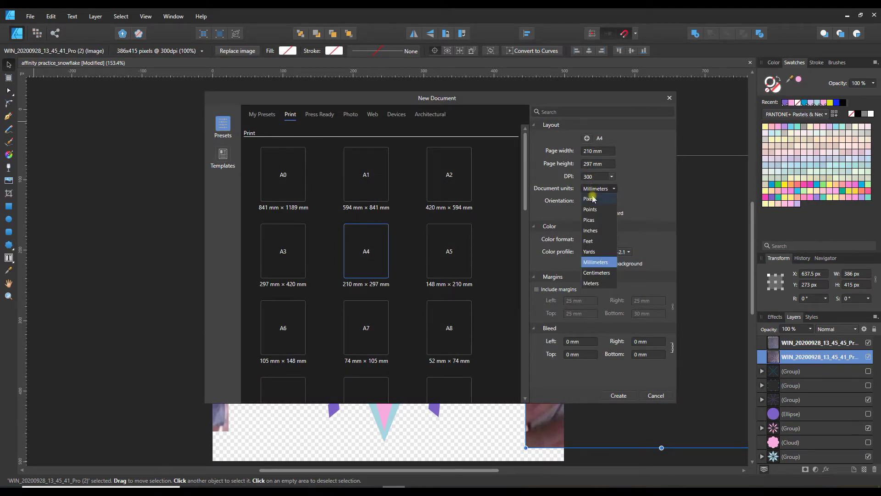
left_click(593, 192)
left_click(600, 151)
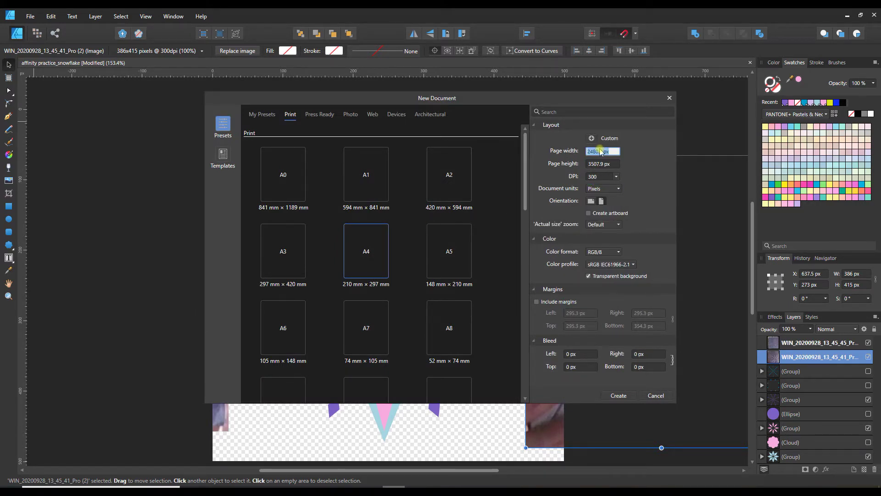
type("500")
key("Tab")
type("5")
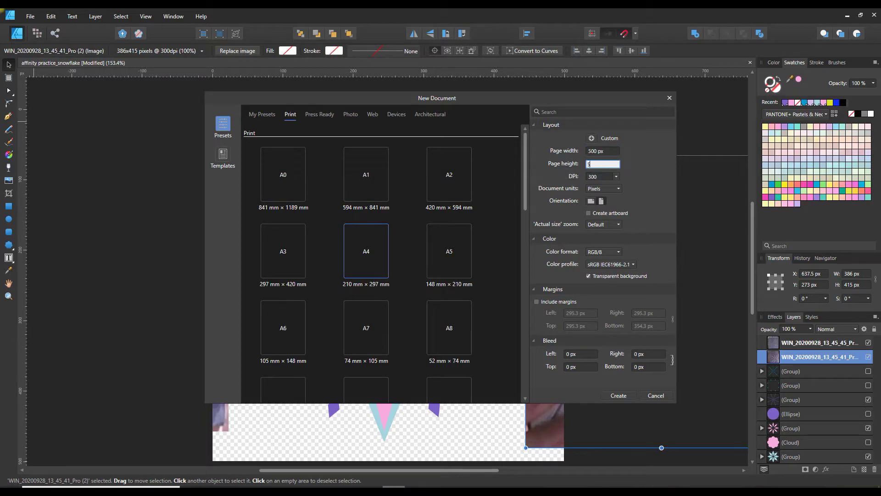
type("00")
left_click(589, 213)
left_click(614, 396)
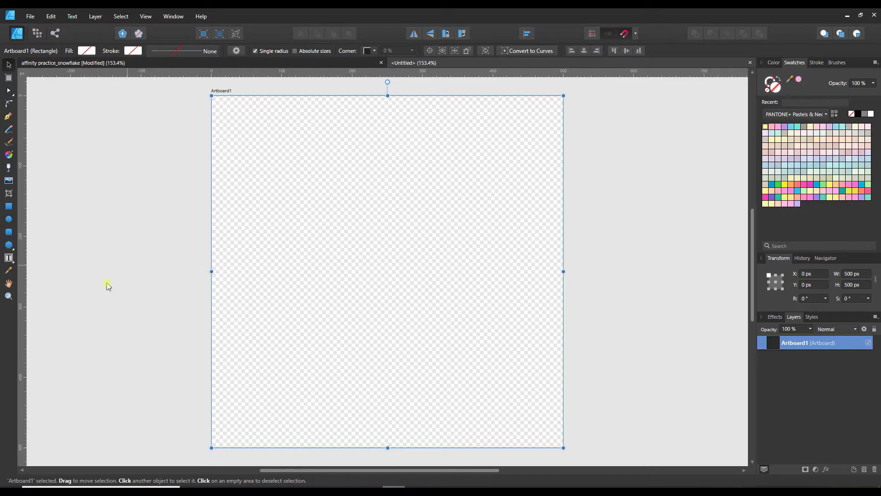
Draw a circle and size it to 30 × 30 px
left_click(9, 222)
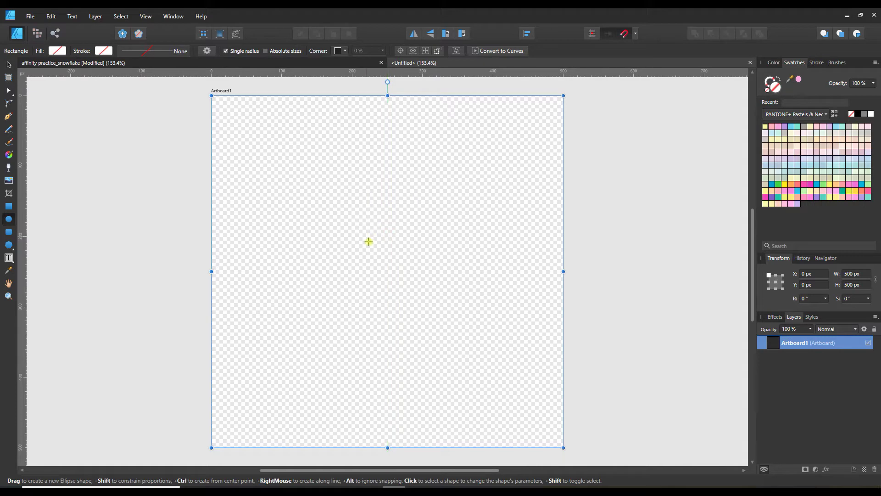
left_click_drag(366, 237, 388, 263)
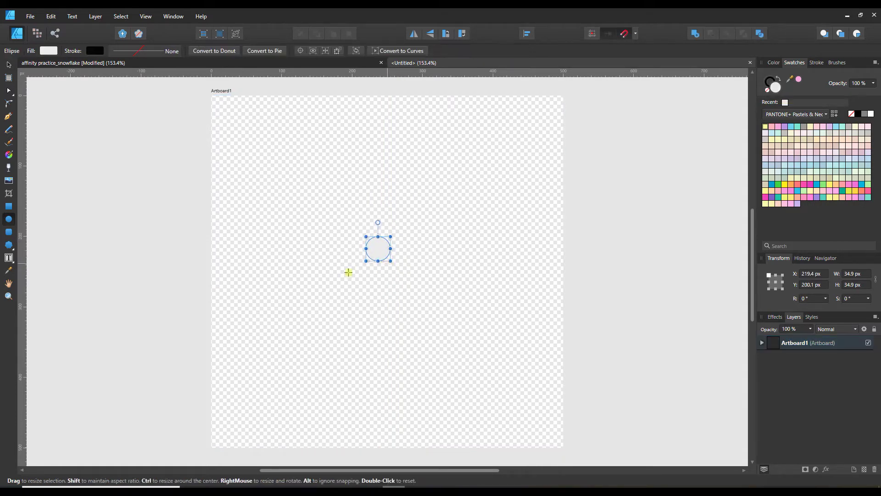
left_click(850, 274)
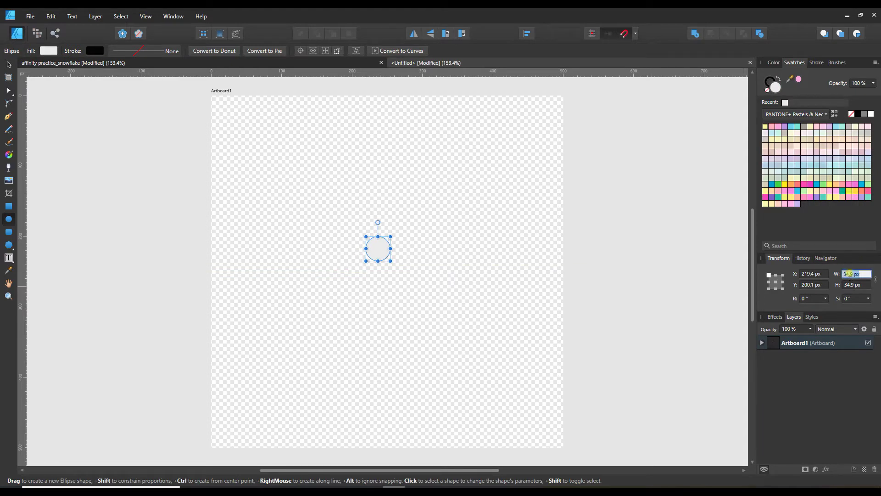
type("30")
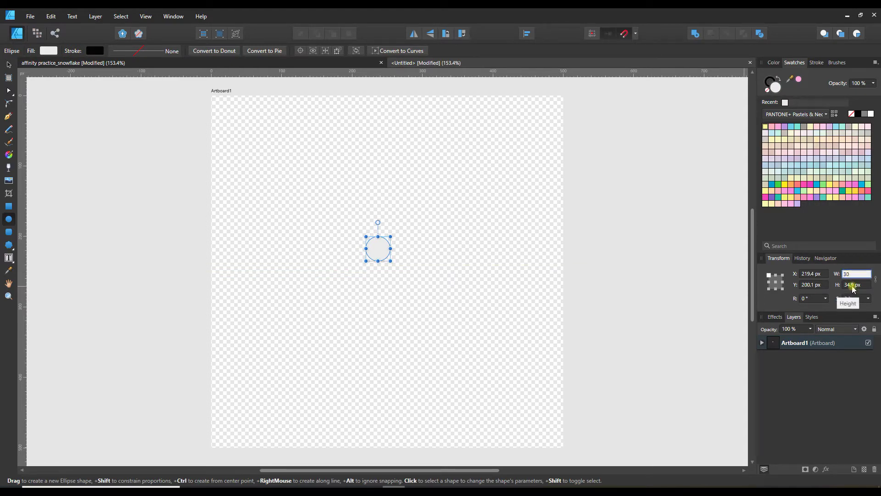
key("Tab")
type("30")
key("Return")
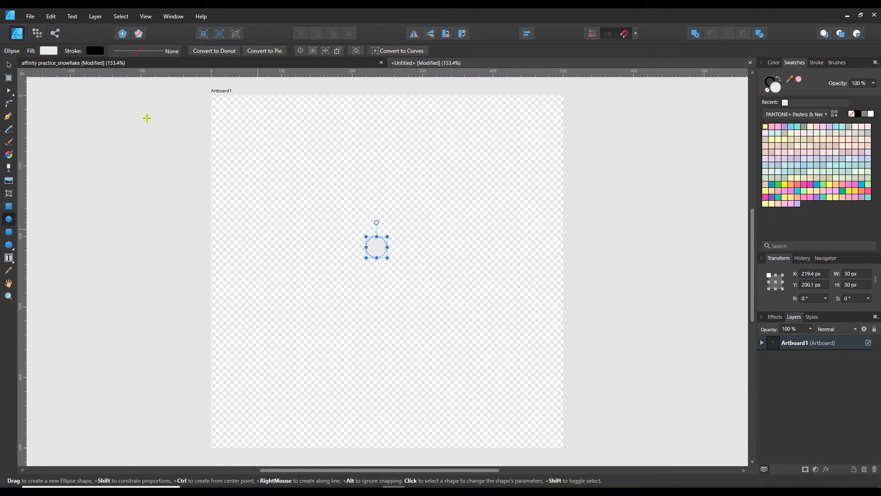
Centre the circle on the artboard with no outline and a teal fill
left_click(8, 65)
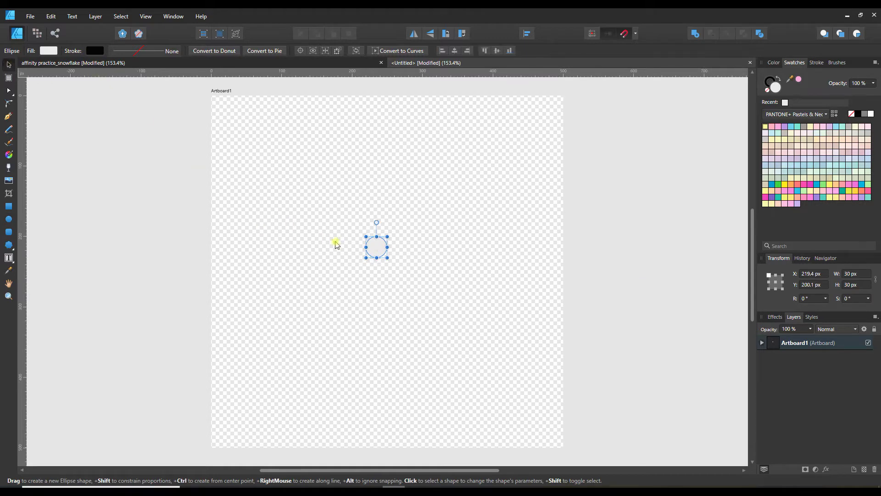
left_click_drag(384, 254, 387, 275)
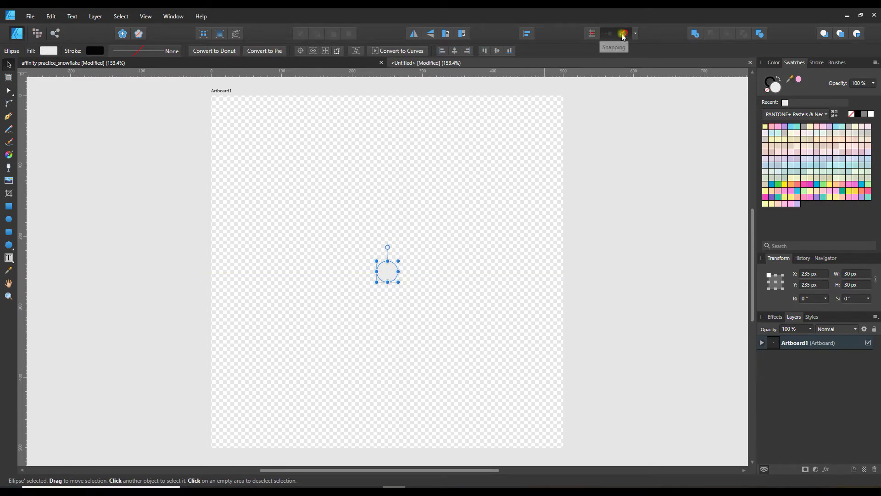
left_click(766, 82)
left_click(769, 91)
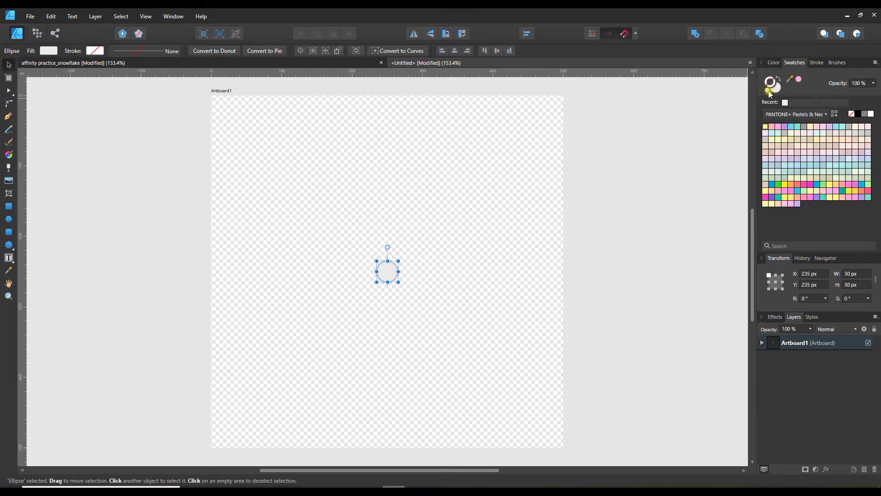
left_click(777, 201)
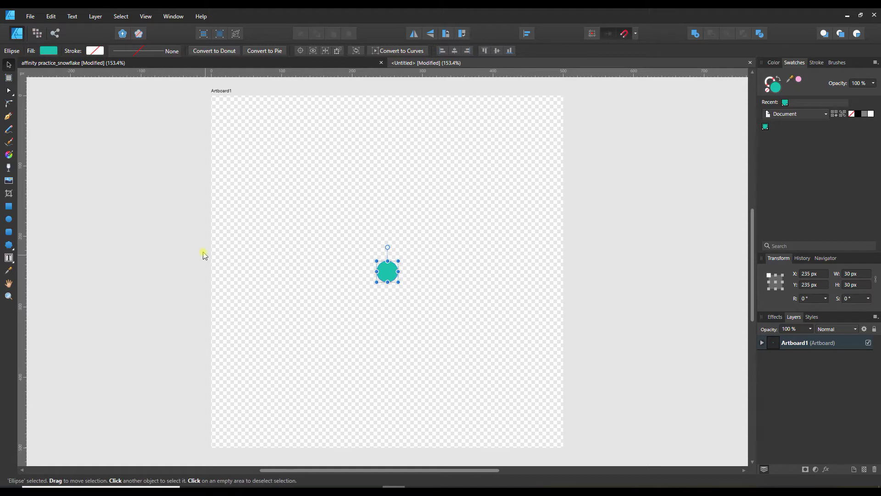
Draw a tall diamond above the circle and colour it blue
left_click(14, 249)
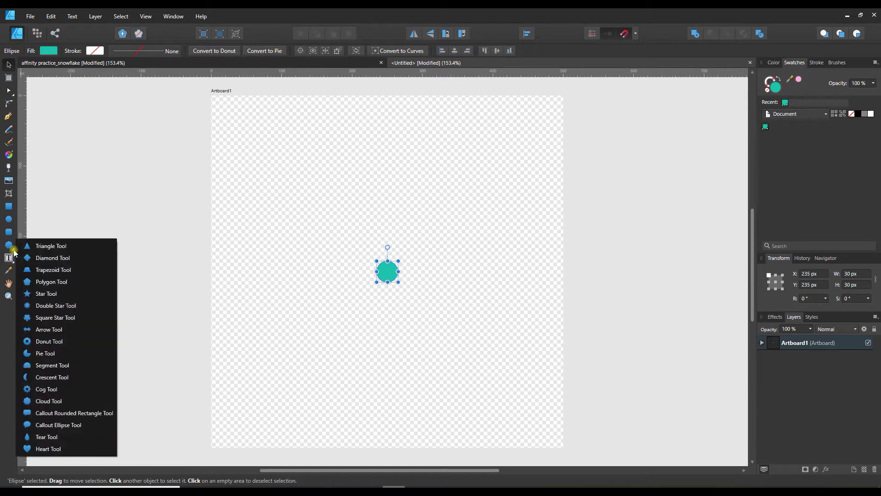
left_click(54, 258)
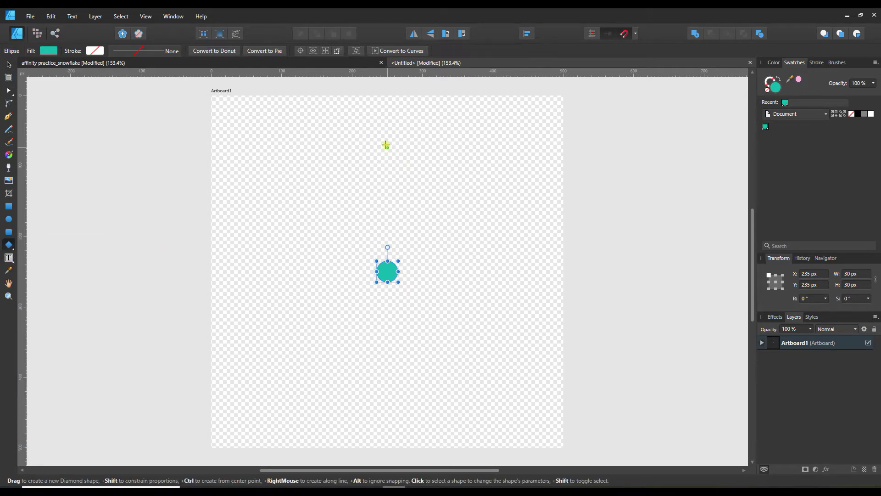
left_click_drag(388, 142, 430, 260)
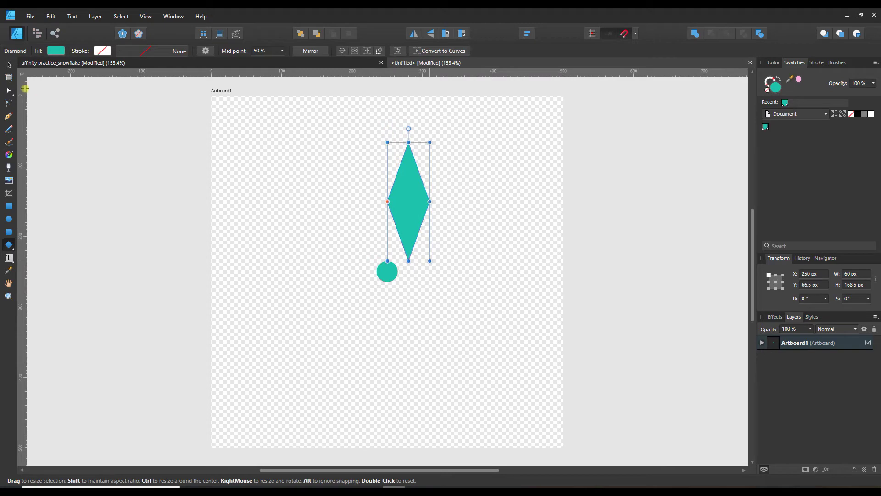
left_click(795, 114)
key("Escape")
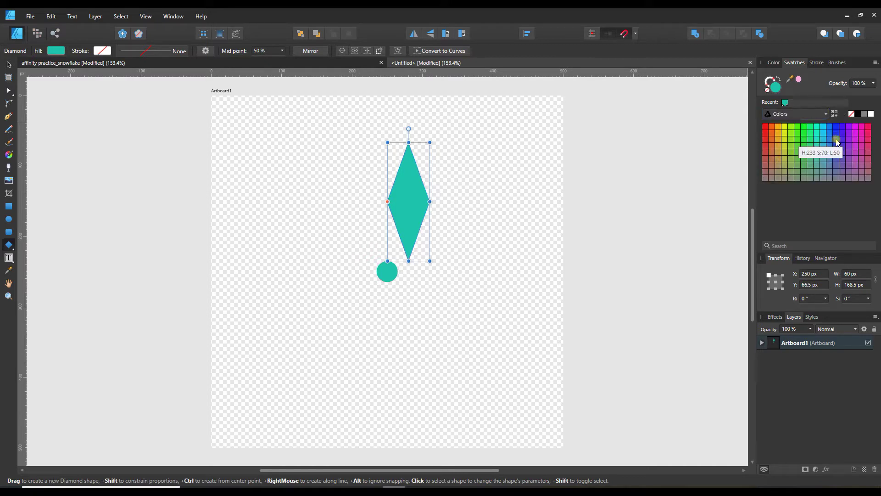
left_click(835, 141)
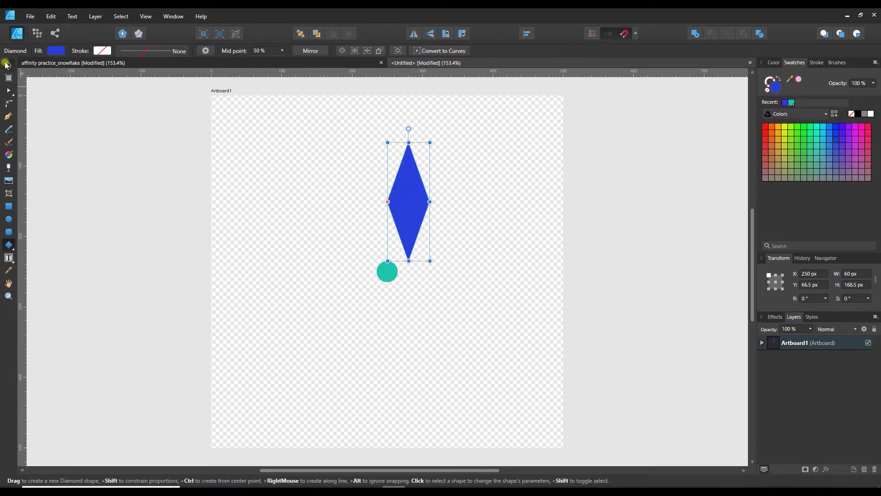
Centre the blue diamond and shrink it to 30 × 116.4 px
key("v")
left_click_drag(409, 198, 390, 197)
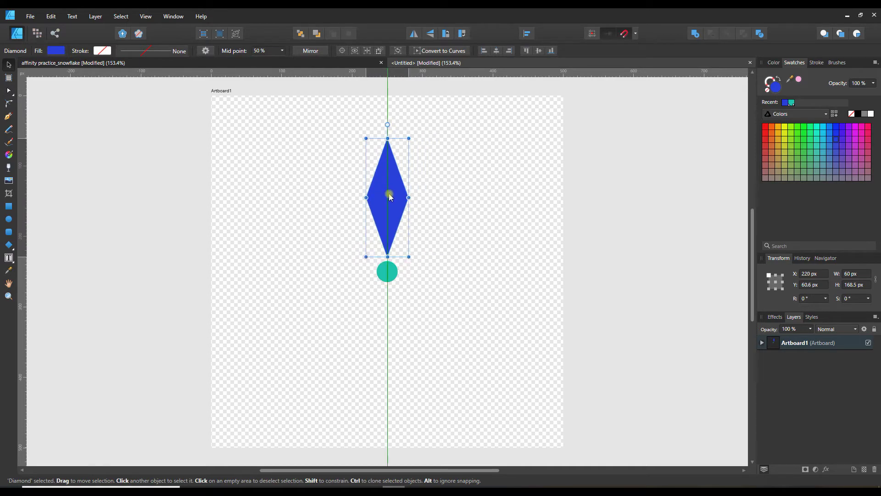
left_click_drag(390, 196, 390, 195)
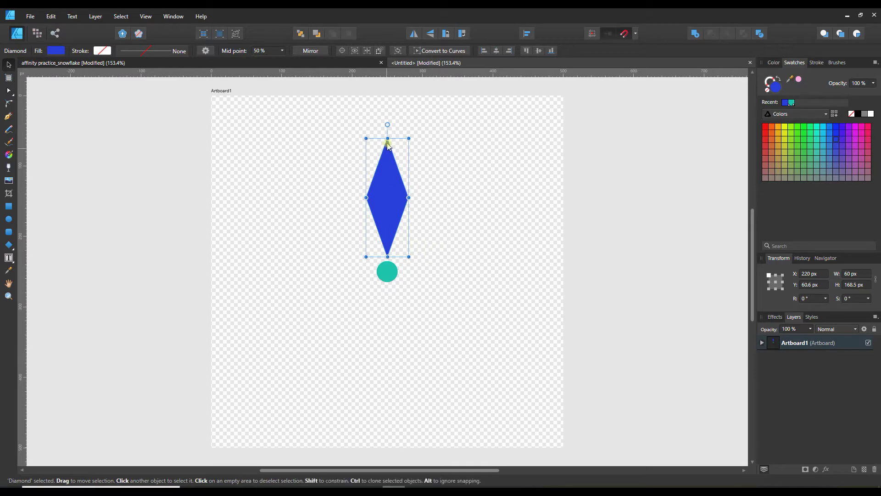
left_click_drag(387, 140, 387, 175)
left_click_drag(409, 217, 388, 226)
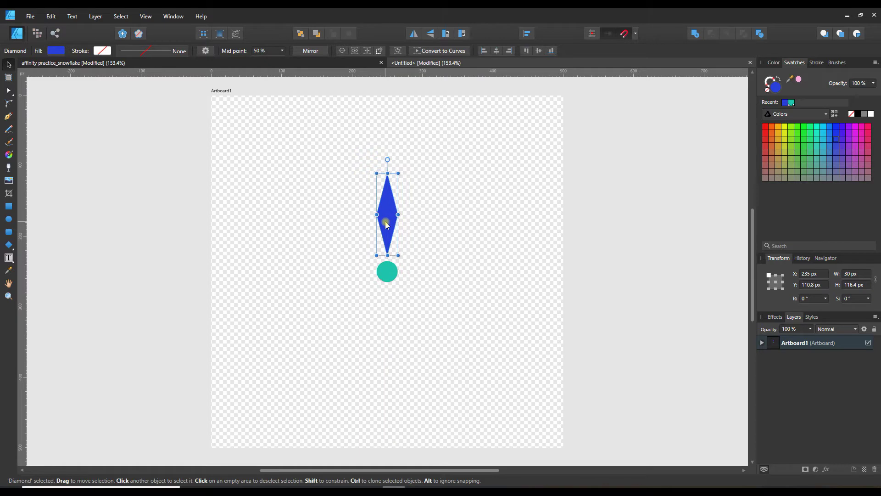
Duplicate the diamond as a gold 60.6 × 180.9 px copy placed behind the blue one
key("ctrl+c")
key("ctrl+v")
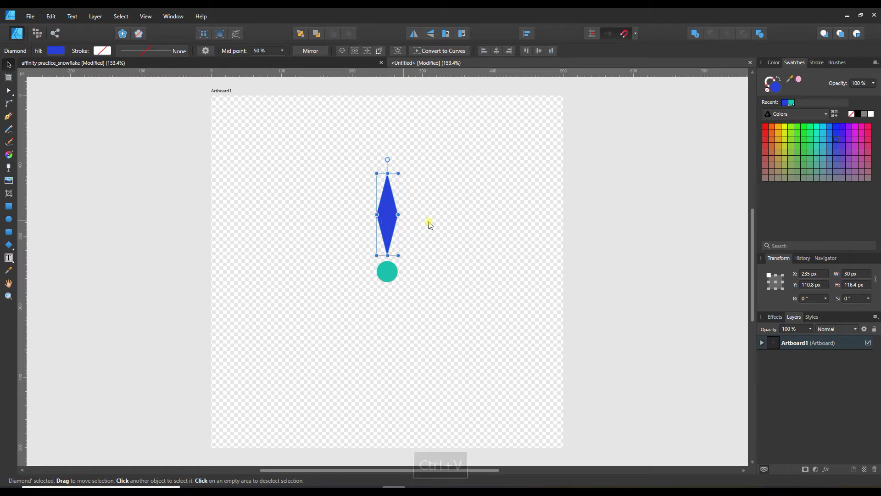
left_click(779, 139)
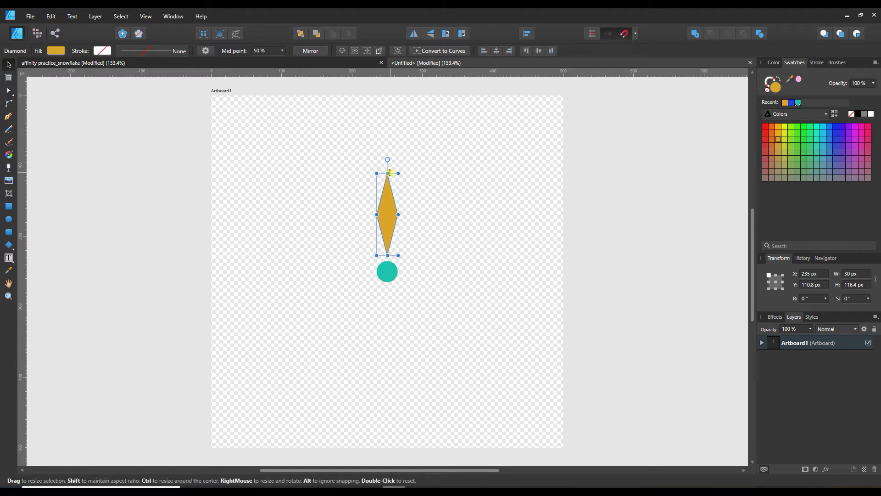
left_click_drag(387, 168, 388, 136)
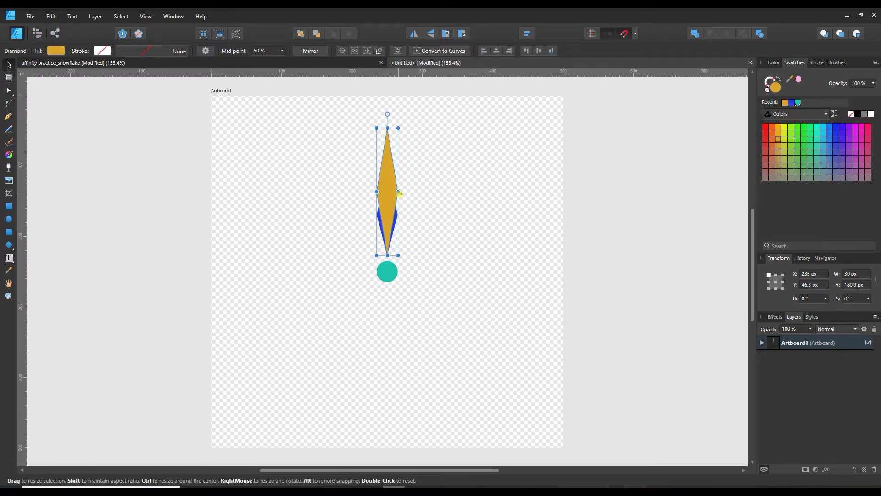
mouse_move(399, 193)
left_mouse_down()
mouse_move(419, 192)
mouse_move(355, 192)
mouse_move(409, 192)
left_mouse_up()
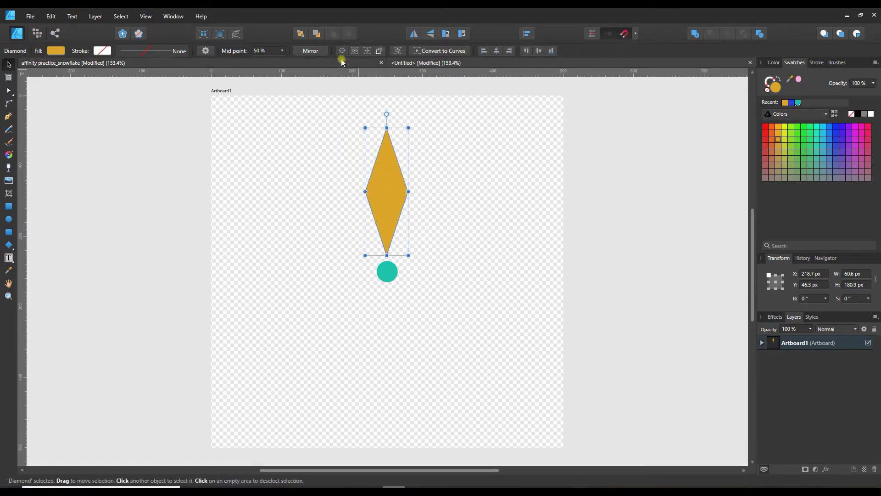
left_click(301, 34)
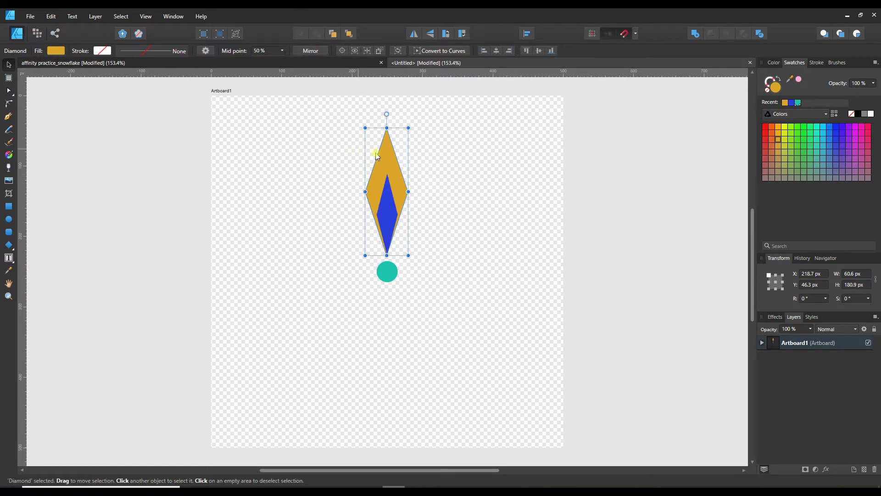
left_click_drag(385, 158, 387, 159)
left_click(486, 219)
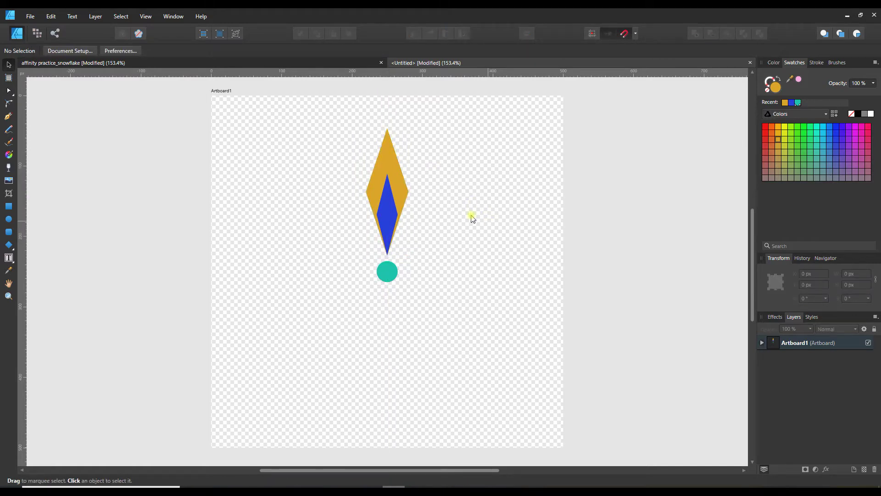
Marquee-select the gold and blue diamonds and group them with Ctrl+G
left_click_drag(335, 120, 429, 263)
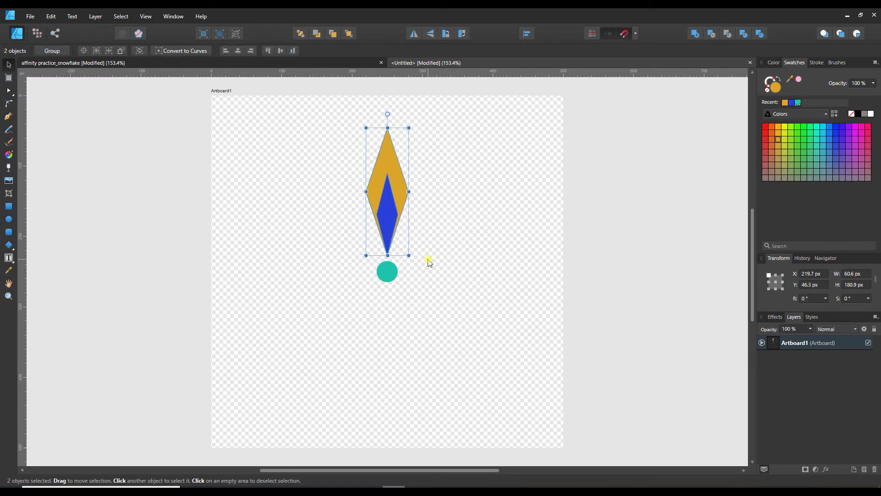
key("ctrl+g")
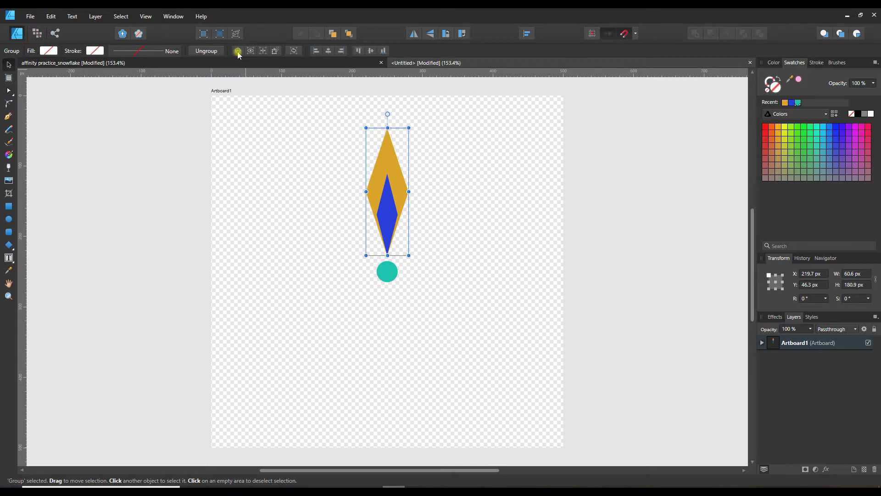
Snap the petal group's transform origin to the teal circle's centre at 250, 250 px
left_click(238, 51)
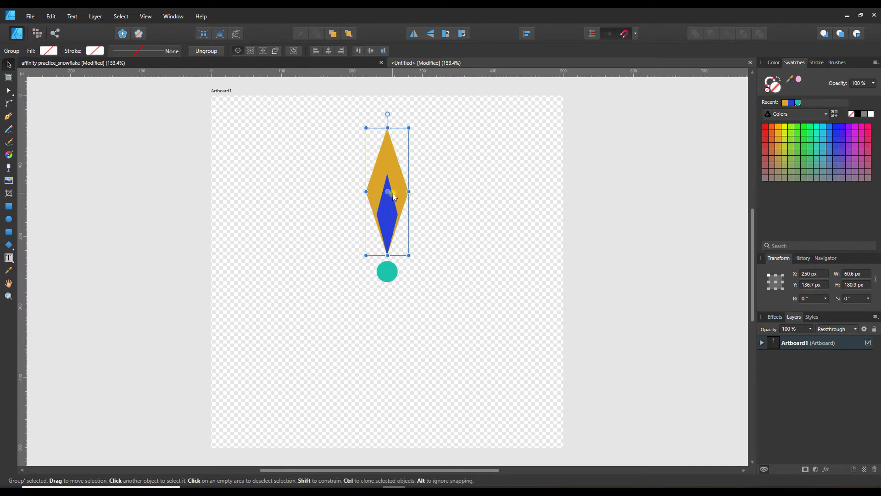
left_click_drag(388, 194, 390, 271)
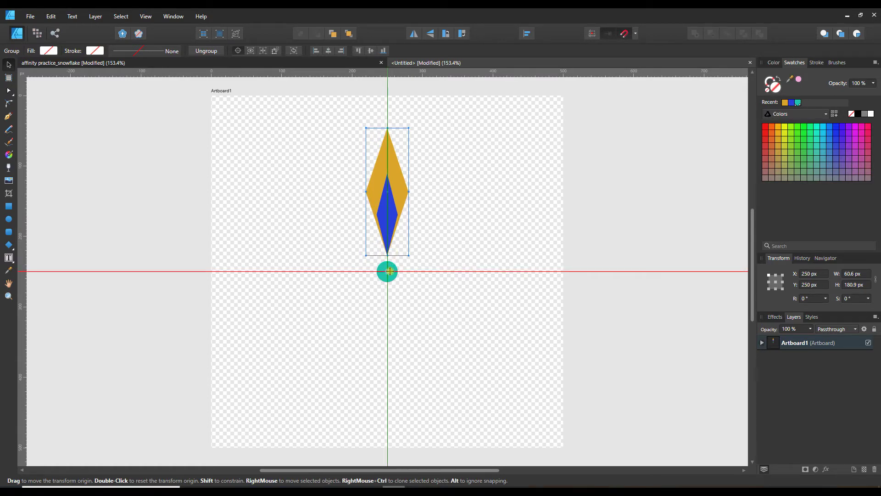
left_click_drag(390, 271, 390, 271)
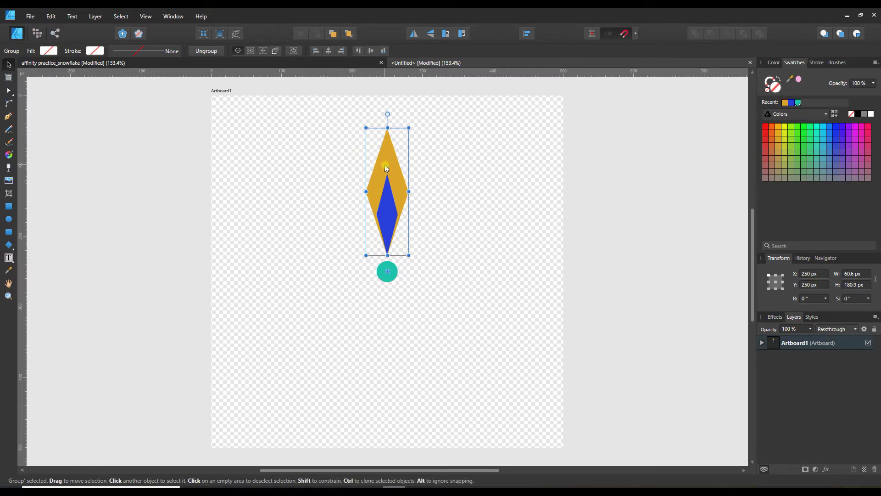
Duplicate the petal rotated 45° and repeat with Ctrl+J to complete eight petals
key("ctrl+j")
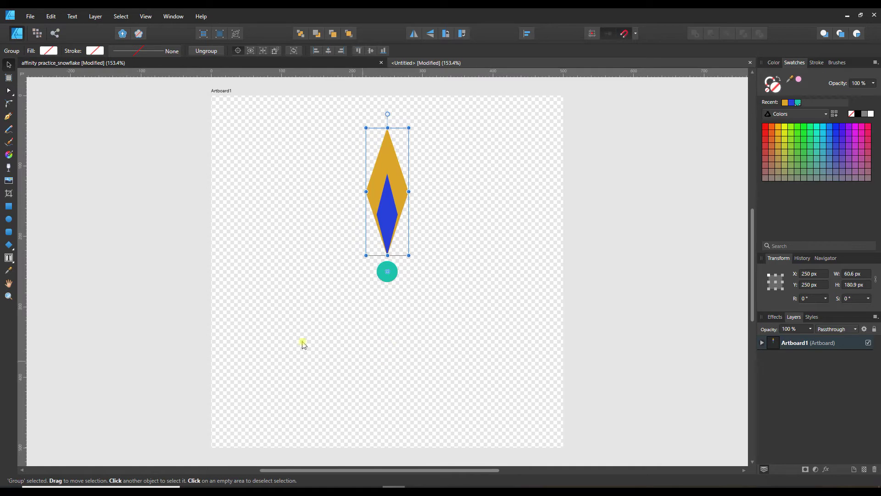
left_click(811, 299)
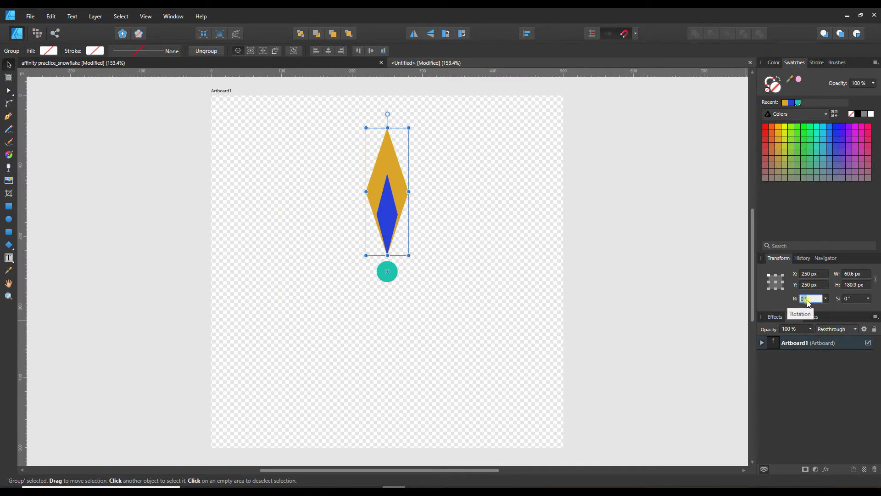
type("180/4")
key("Return")
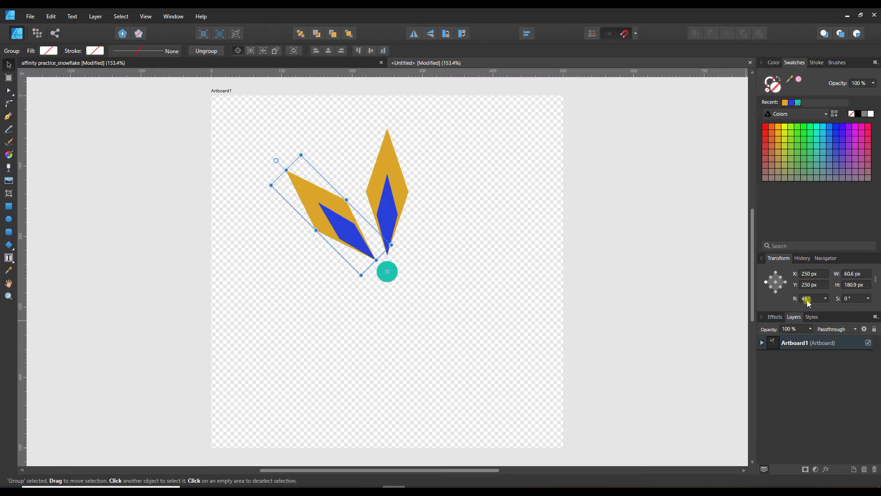
key("ctrl+j")
key("ctrl+j")
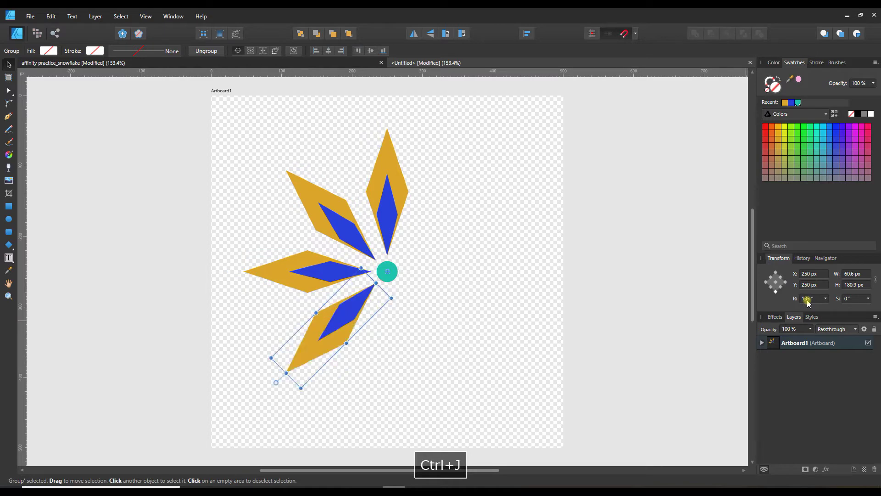
key("ctrl+j")
key("ctrl+j")
key("ctrl+j")
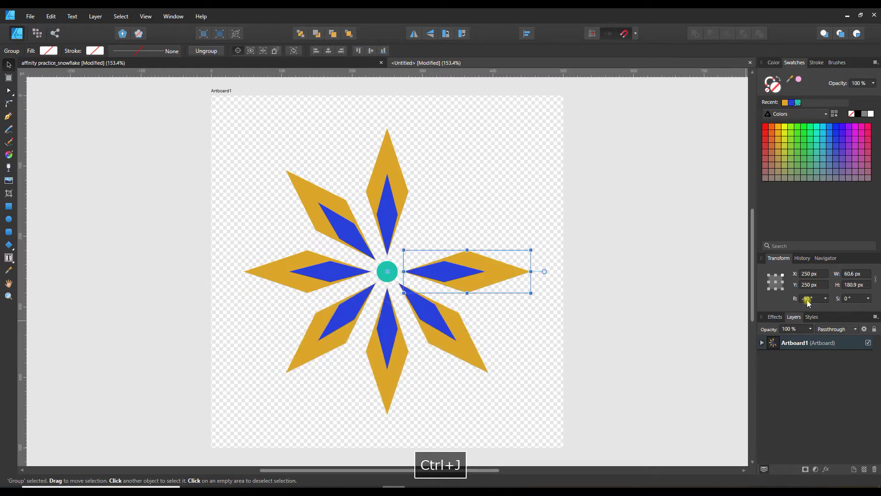
key("ctrl+j")
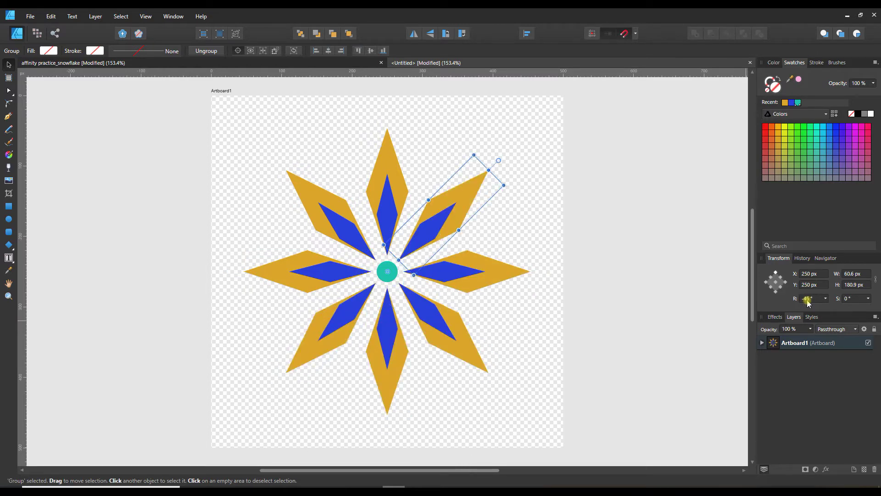
left_click(641, 324)
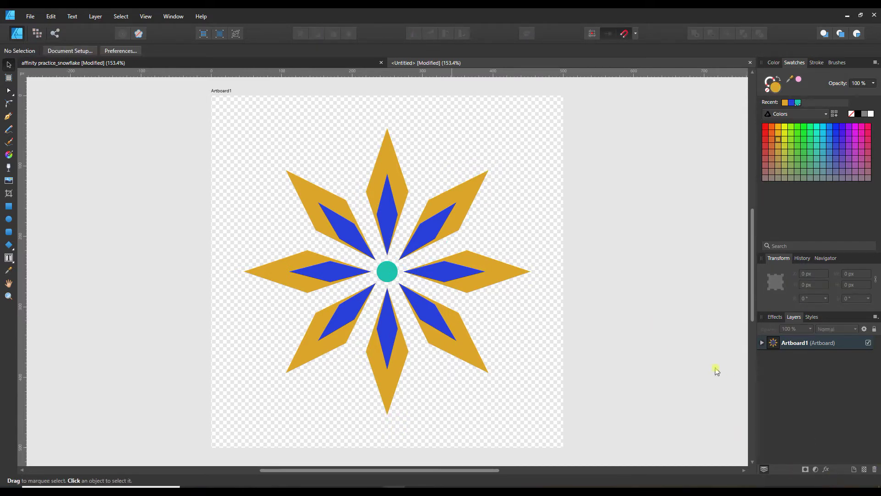
scroll(525, 219, "up", 1)
Draw a thin vertical bar at the upper right and fill it purple
scroll(502, 141, "down", 1)
left_click(9, 207)
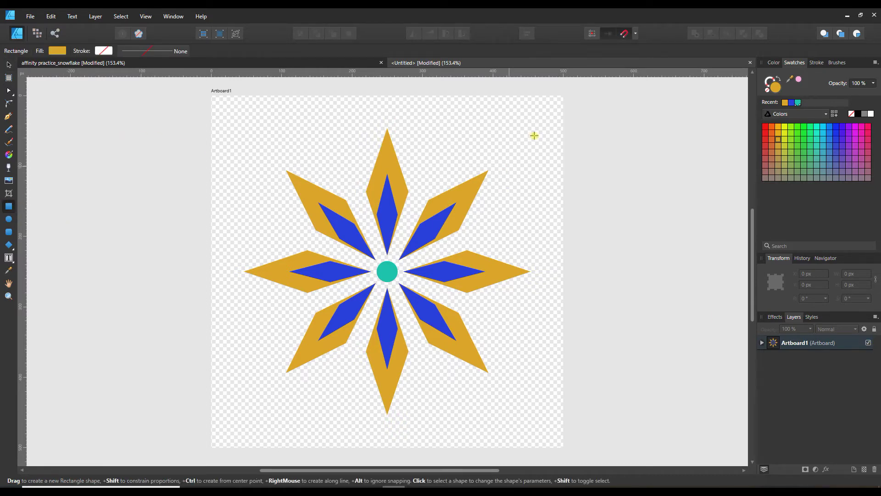
left_click_drag(533, 112, 535, 254)
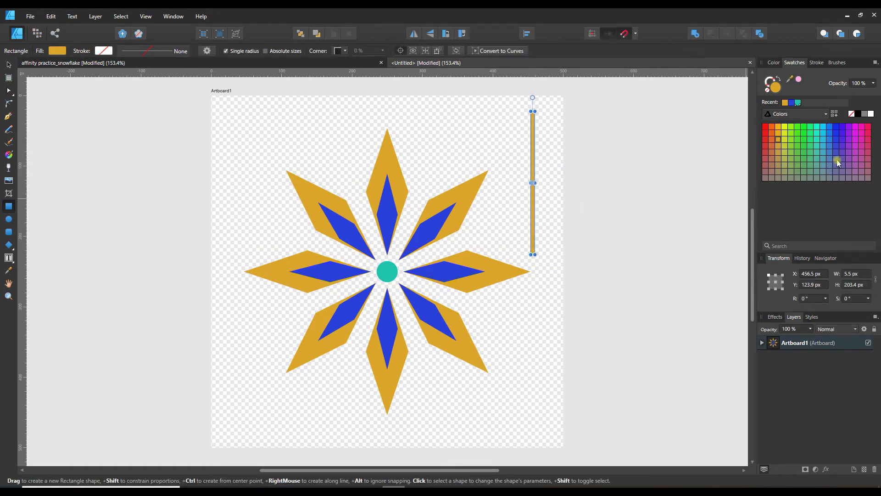
left_click(856, 148)
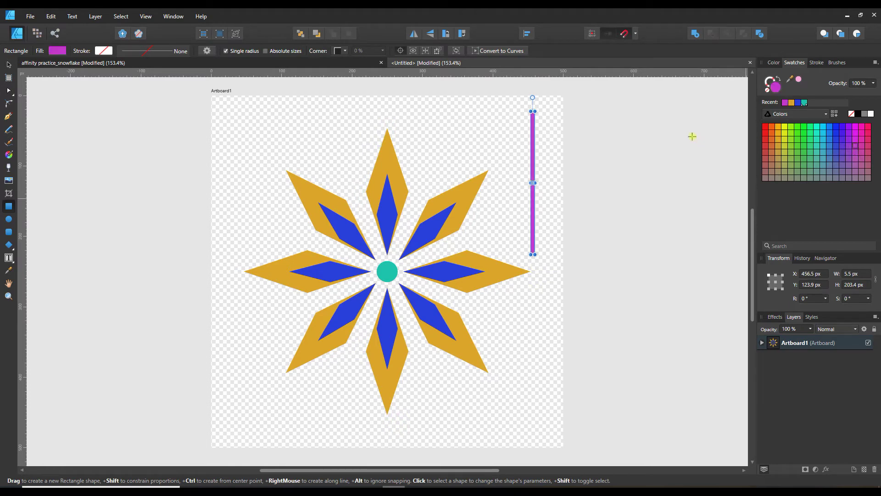
Draw a small diamond, move it onto the bar's top end, then select both shapes
left_click(9, 245)
left_click_drag(510, 102, 519, 122)
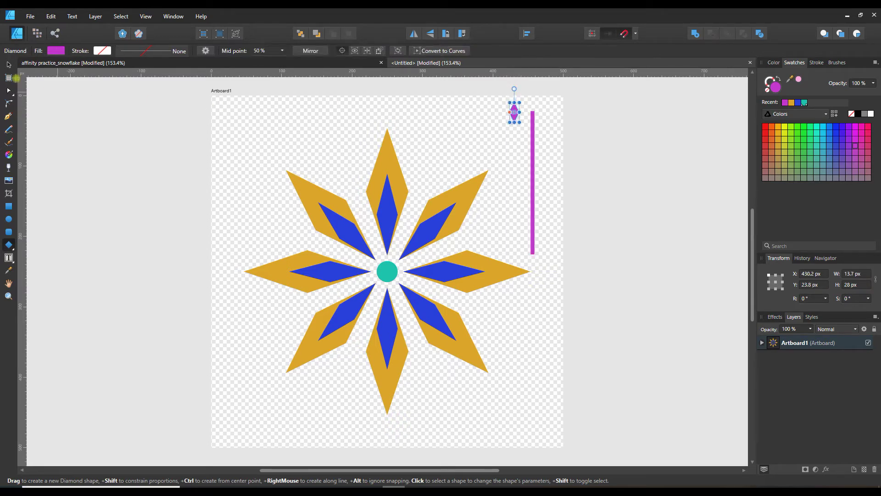
key("v")
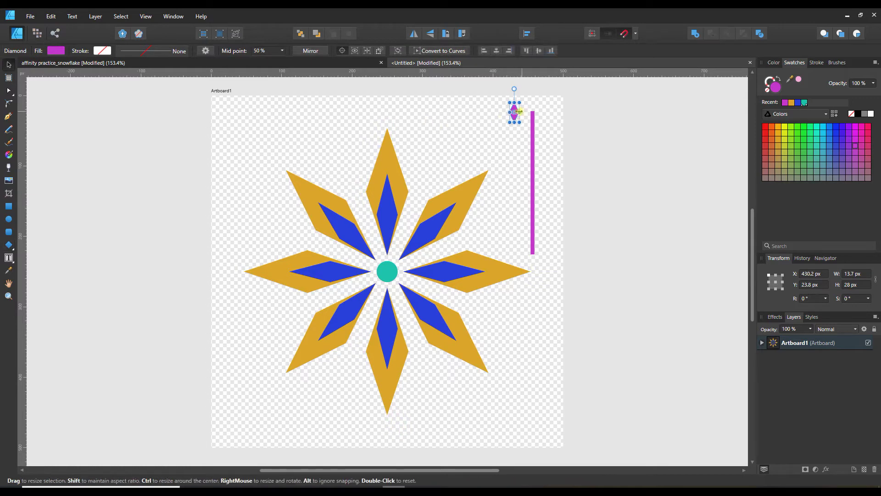
left_click_drag(514, 111, 533, 111)
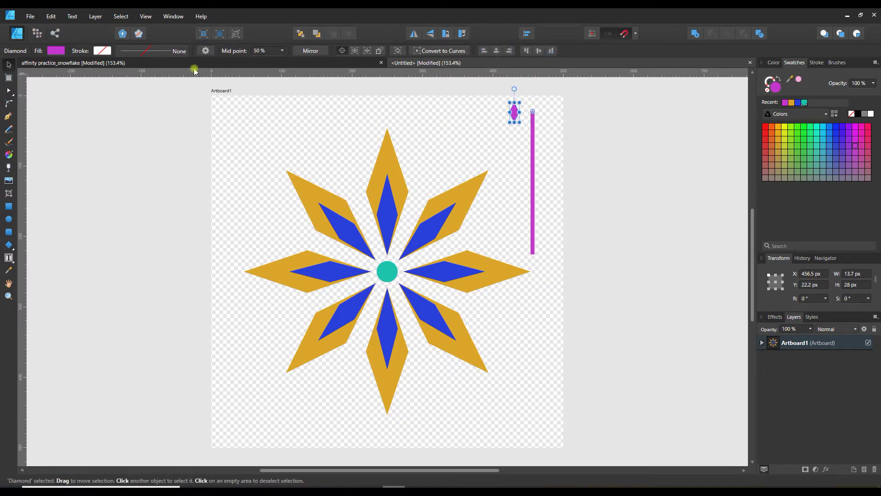
left_click(351, 51)
left_click_drag(515, 112, 532, 112)
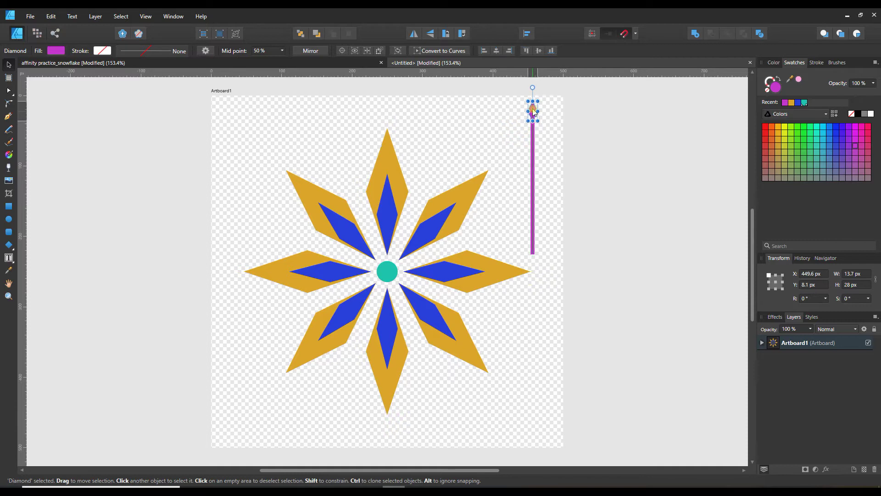
left_click(556, 165)
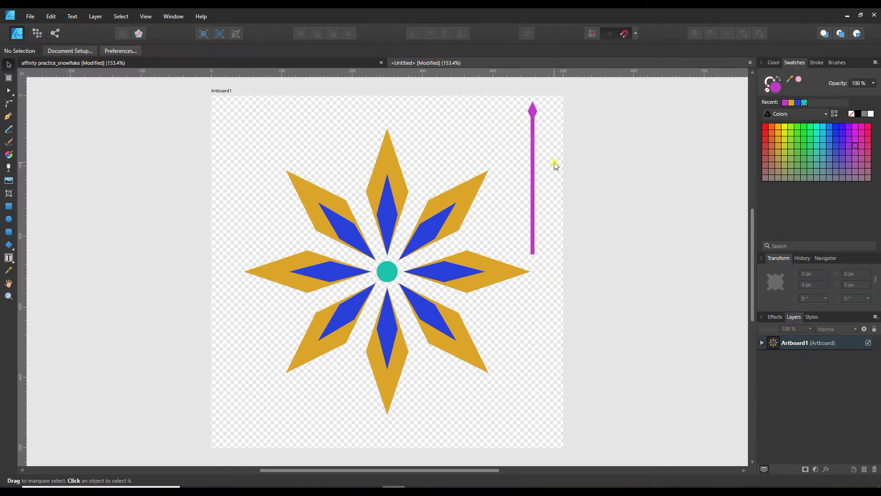
left_click_drag(513, 97, 565, 262)
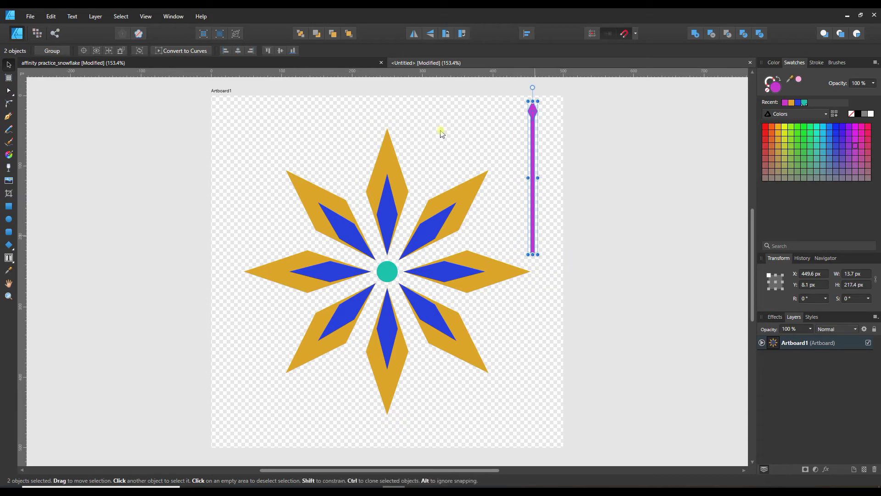
Add the line and diamond into one spoke, base on the teal centre, rotated to about -66.8°
left_click(694, 34)
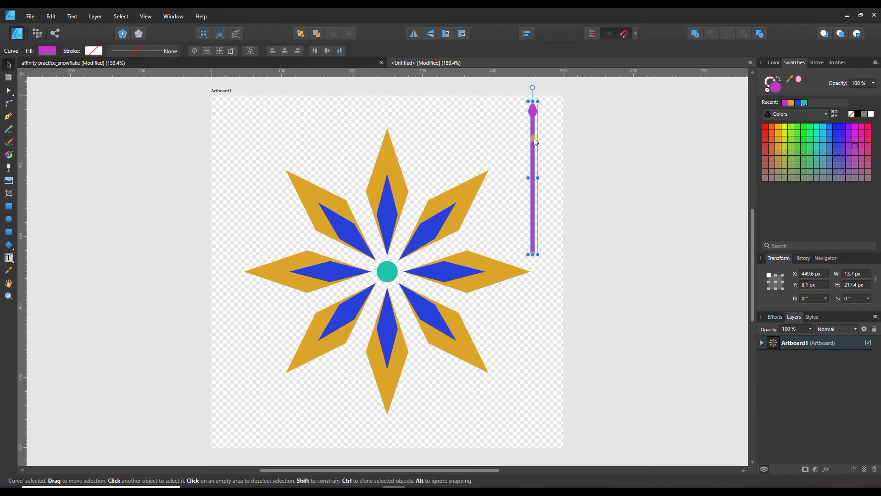
left_click_drag(534, 139, 528, 141)
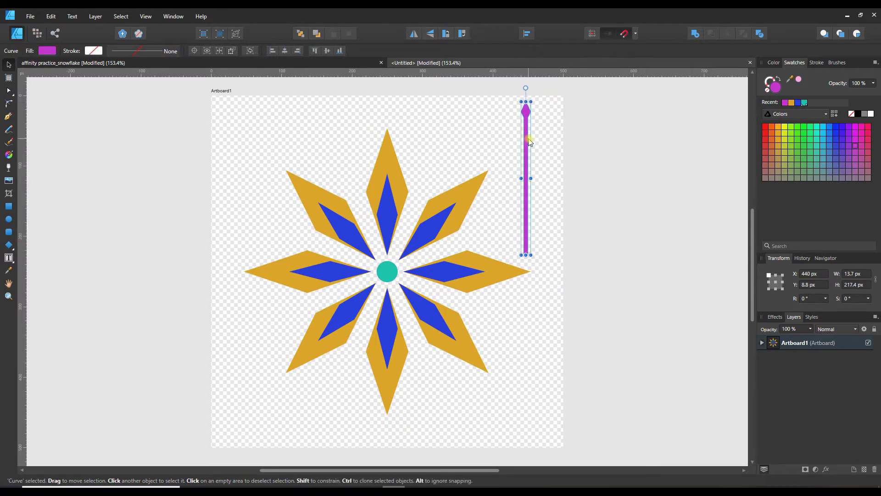
left_click_drag(526, 89, 605, 135)
left_click_drag(552, 173, 496, 217)
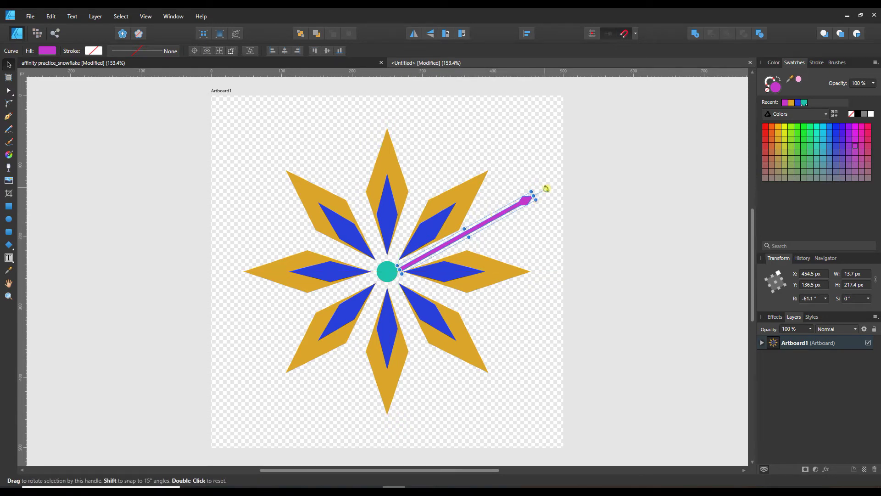
left_click_drag(546, 188, 549, 195)
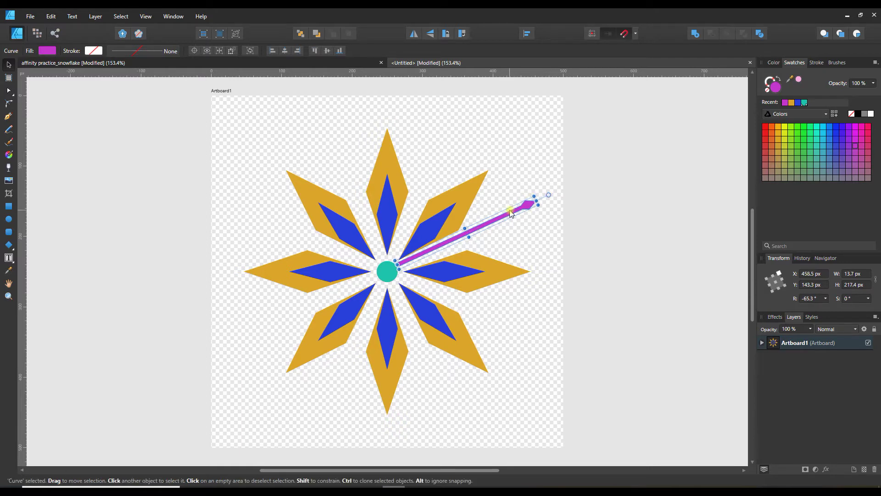
left_click_drag(511, 217, 512, 215)
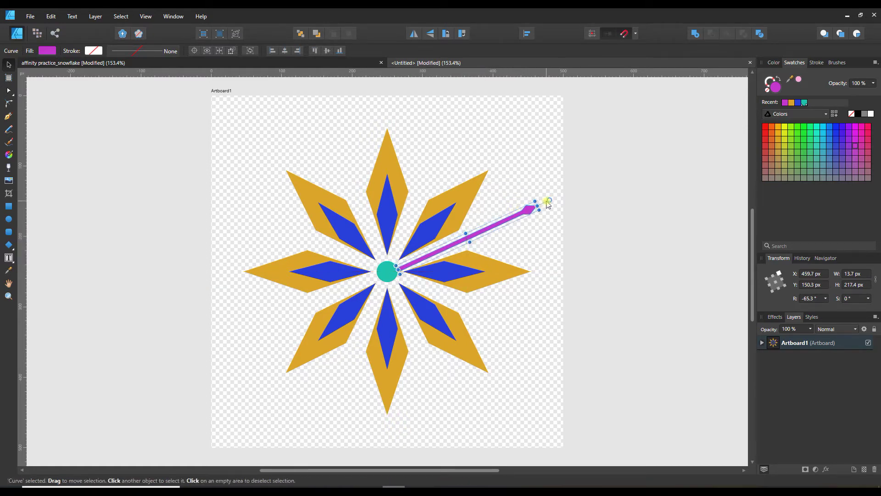
left_click_drag(550, 201, 552, 202)
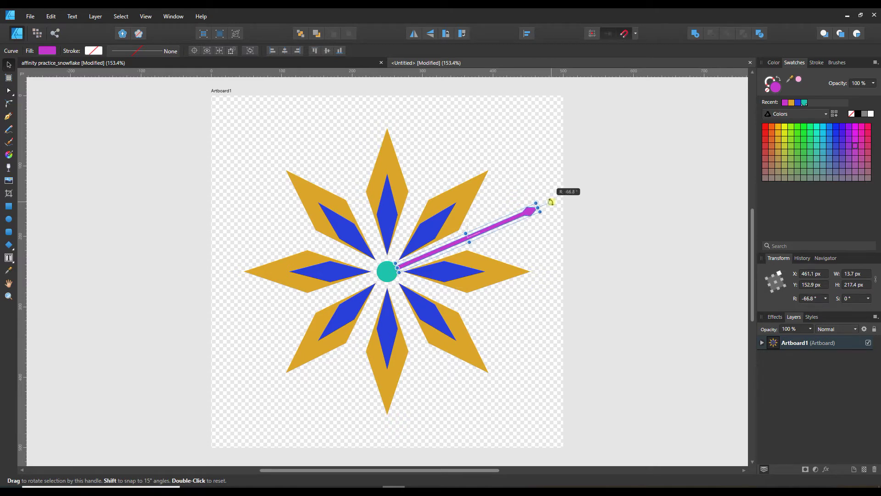
left_click(556, 239)
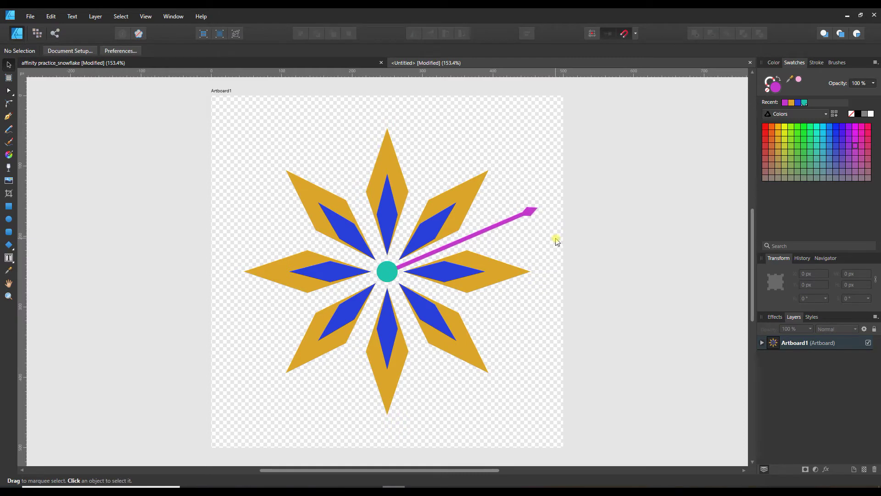
Nudge the spoke down 1 px and set its rotation to exactly -67.5°
left_click(532, 213)
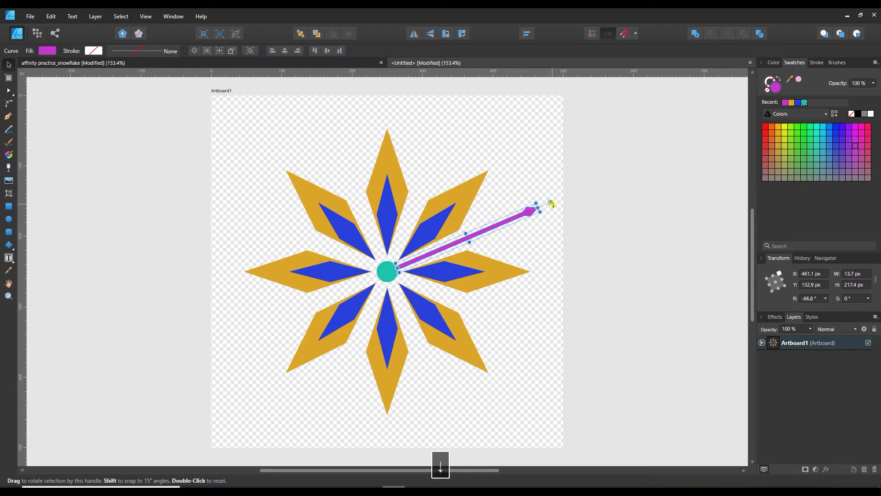
key("Down")
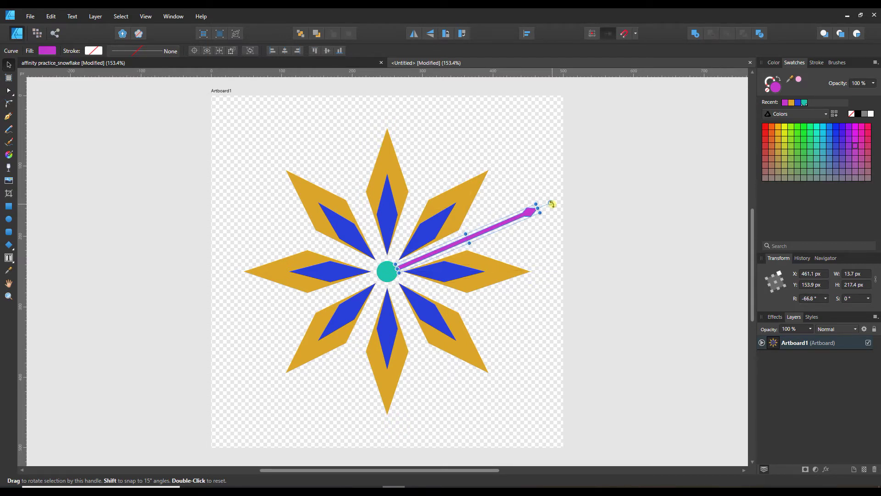
left_click_drag(552, 203, 553, 204)
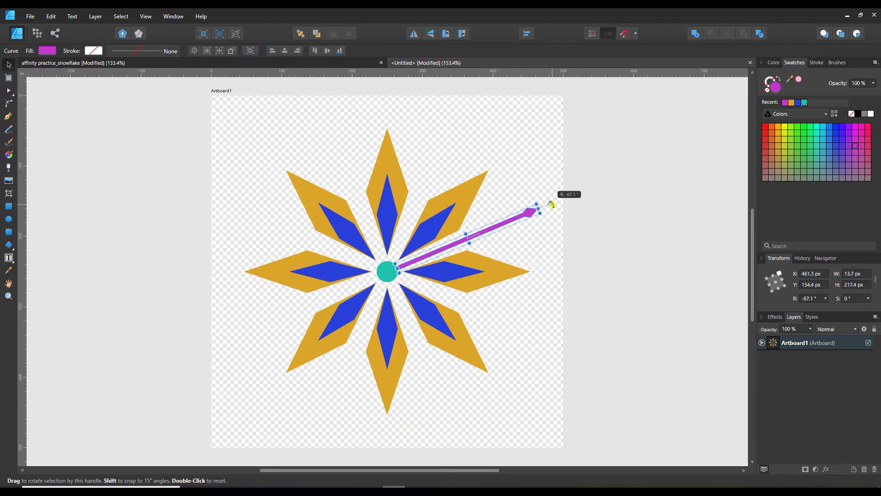
left_click(816, 298)
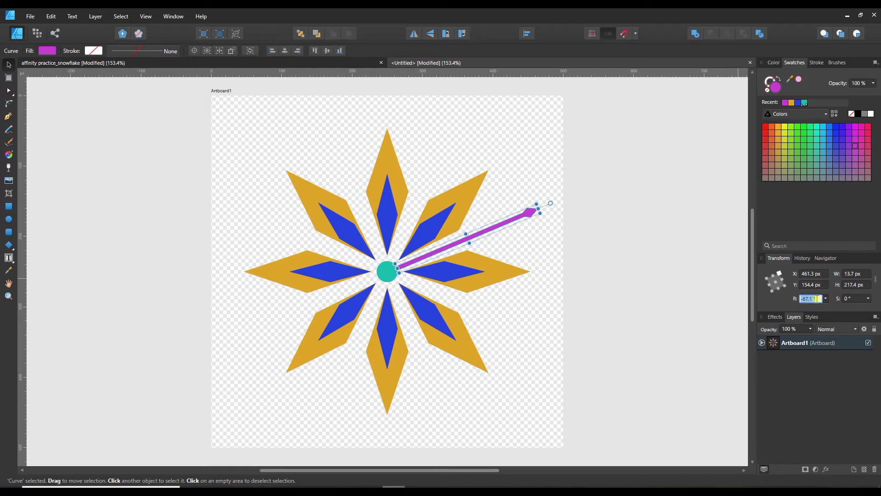
type("-67.5")
key("Return")
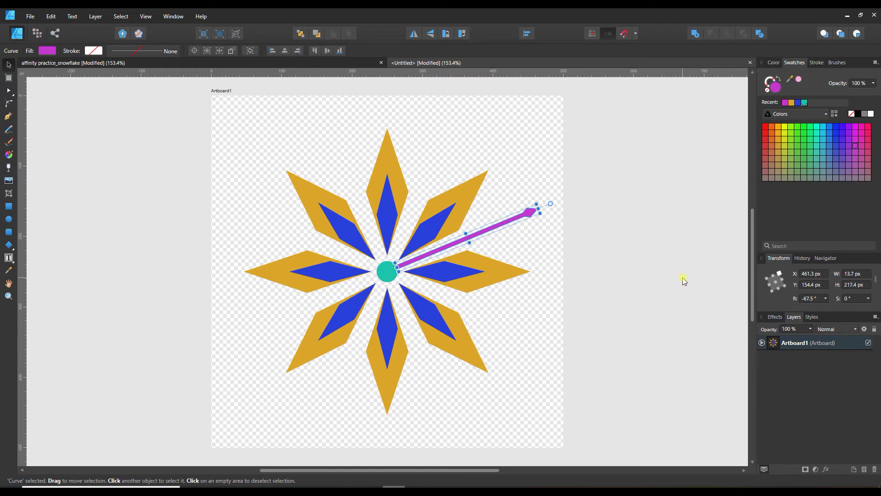
Reselect the purple spoke
left_click(683, 276)
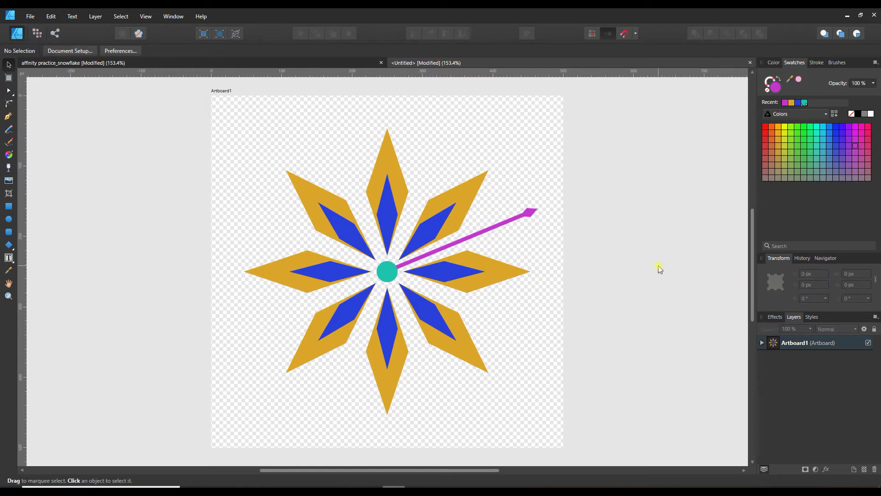
left_click(499, 231)
left_click(574, 252)
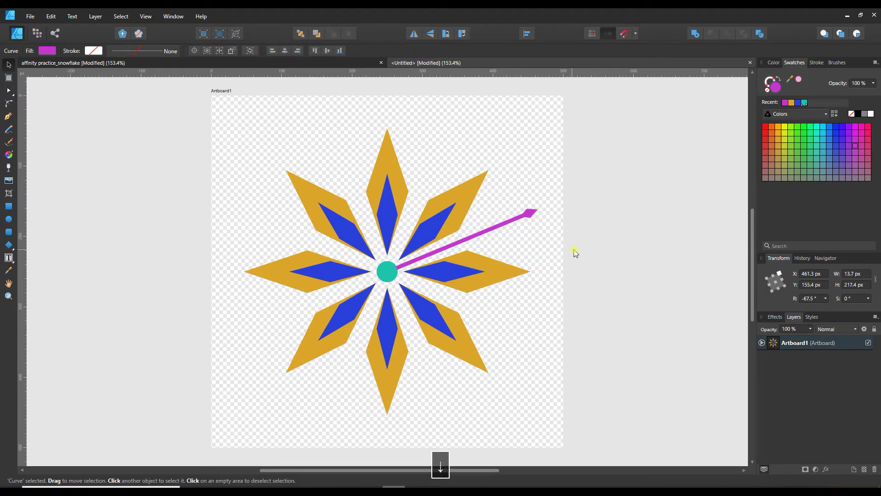
left_click(530, 218)
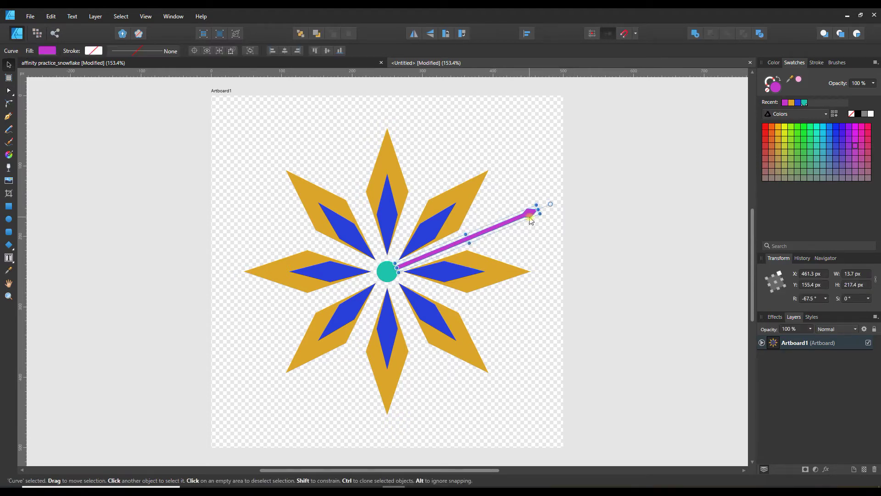
Move the spoke's transform origin onto the teal circle's centre at 250, 250 px
left_click(195, 51)
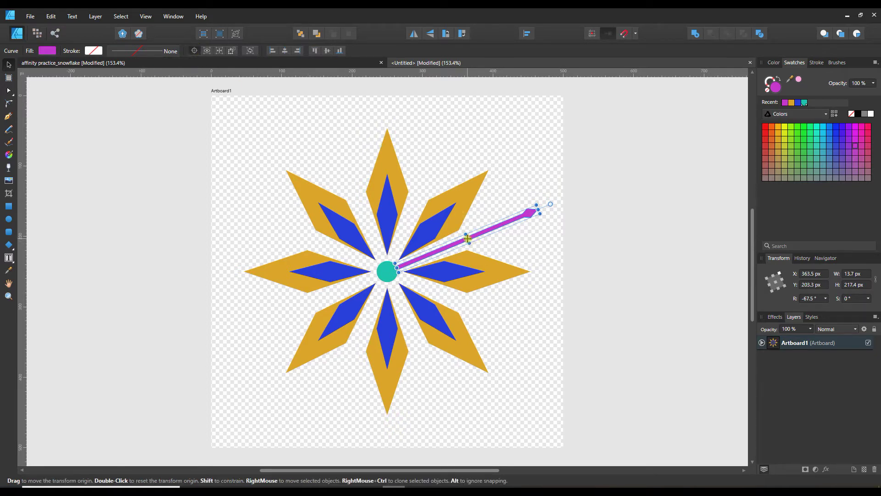
left_click_drag(468, 239, 388, 271)
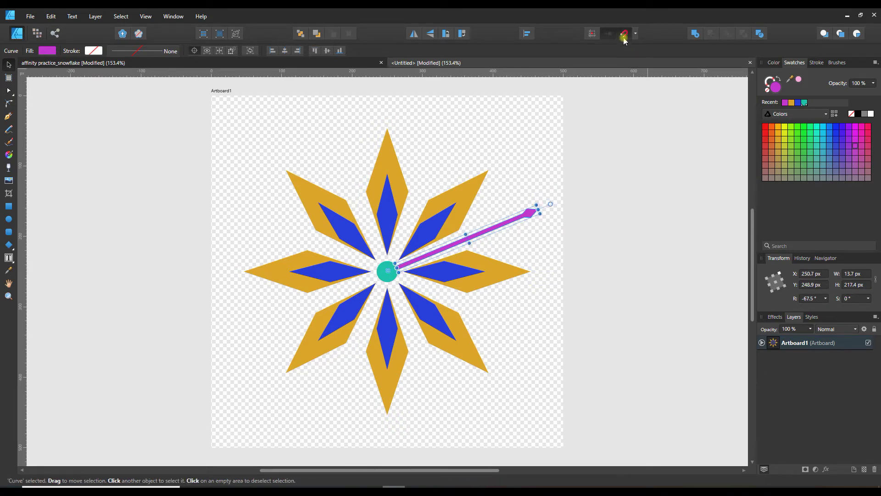
left_click_drag(388, 271, 387, 271)
Duplicate the spike twice and enter 18 as the copy's rotation
key("ctrl+j")
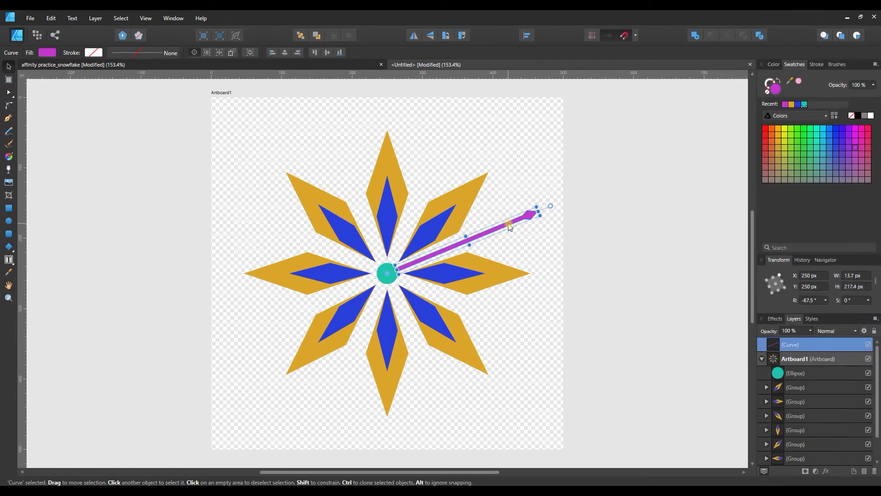
key("ctrl+j")
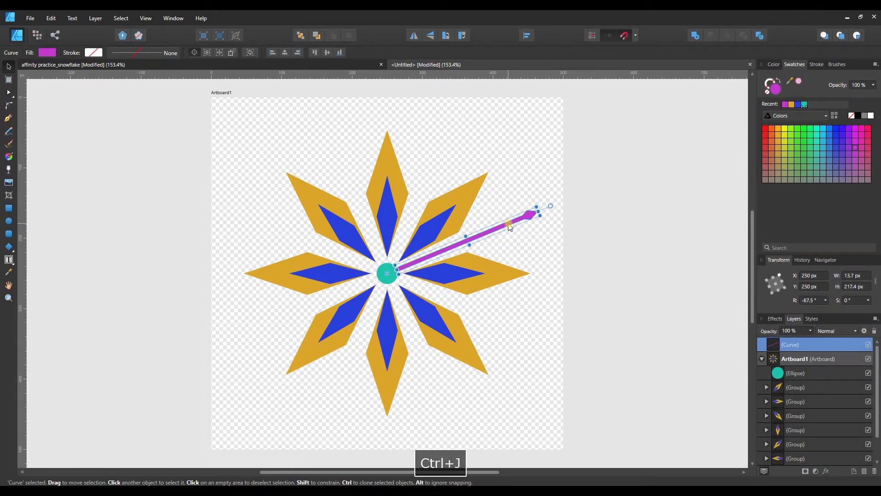
left_click(807, 300)
type("180/4")
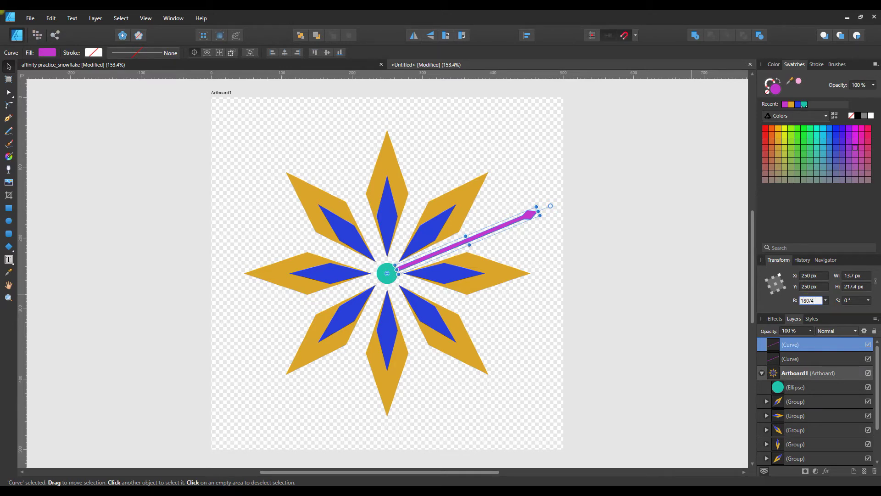
key("Return")
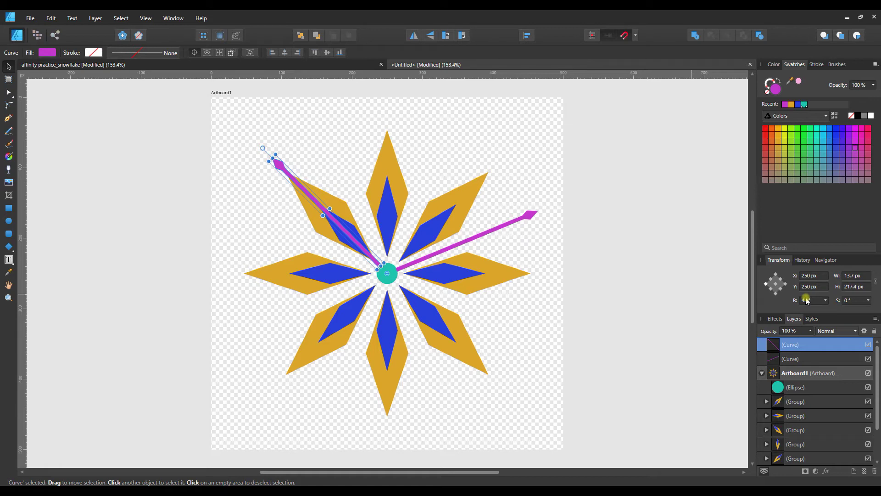
Add ten more rotated spike copies with Ctrl+J, filling the gaps around the teal centre
key("ctrl+j")
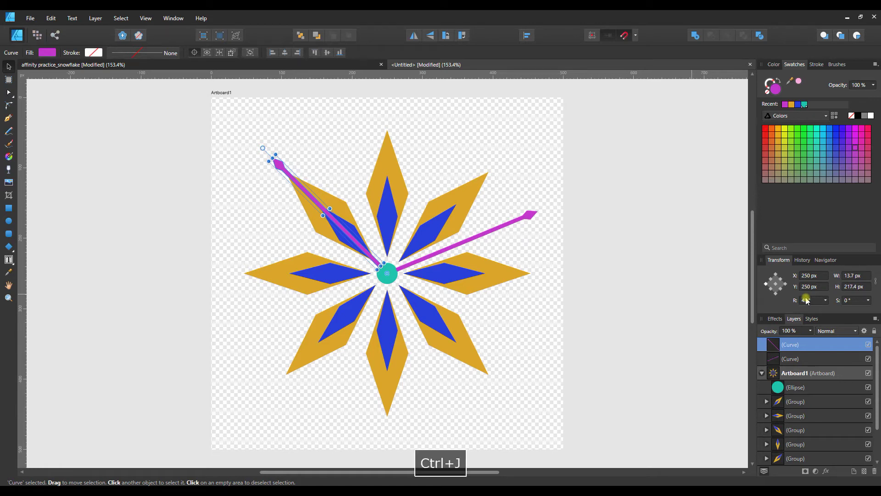
key("ctrl+j")
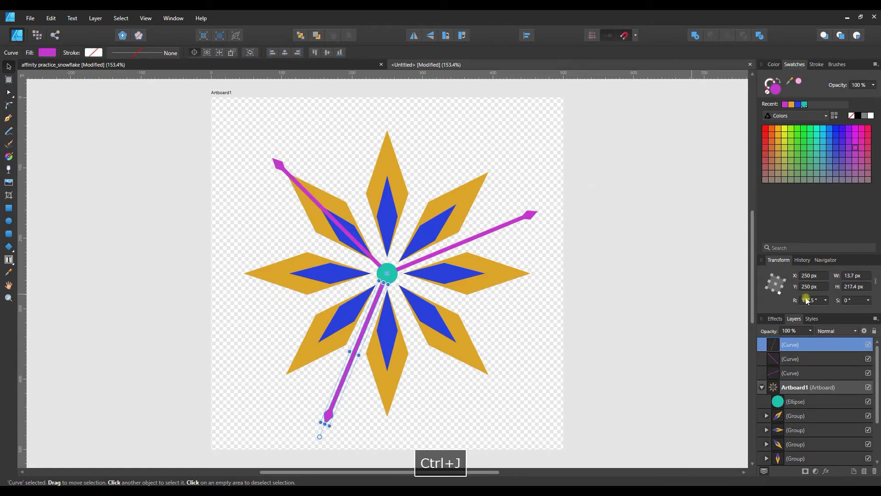
key("ctrl+j")
key("ctrl+j")
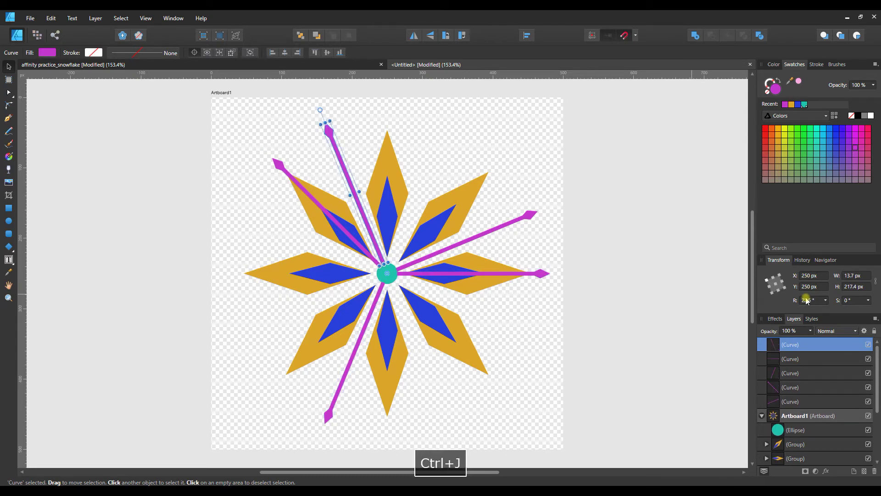
key("ctrl+j")
key("ctrl+j")
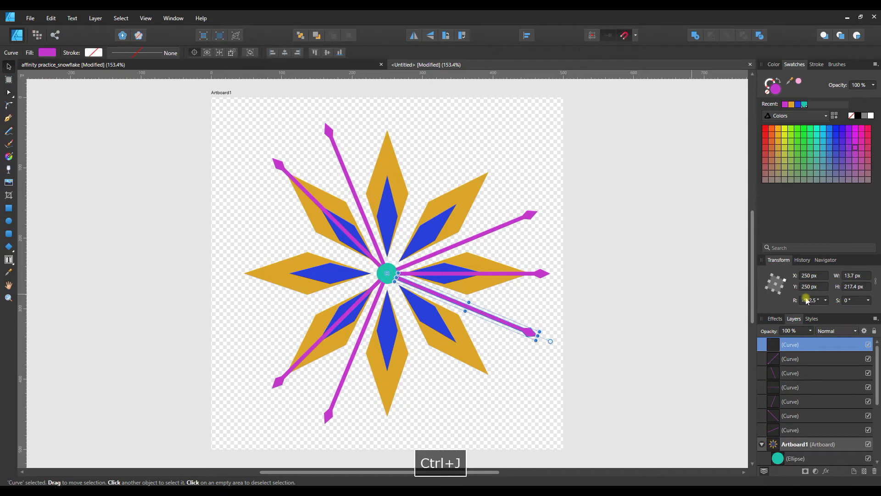
key("ctrl+j")
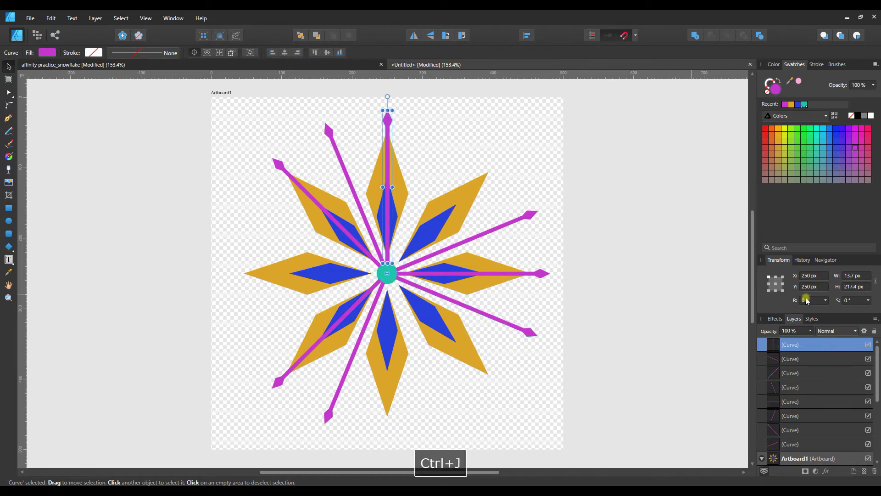
key("ctrl+j")
key("ctrl+j")
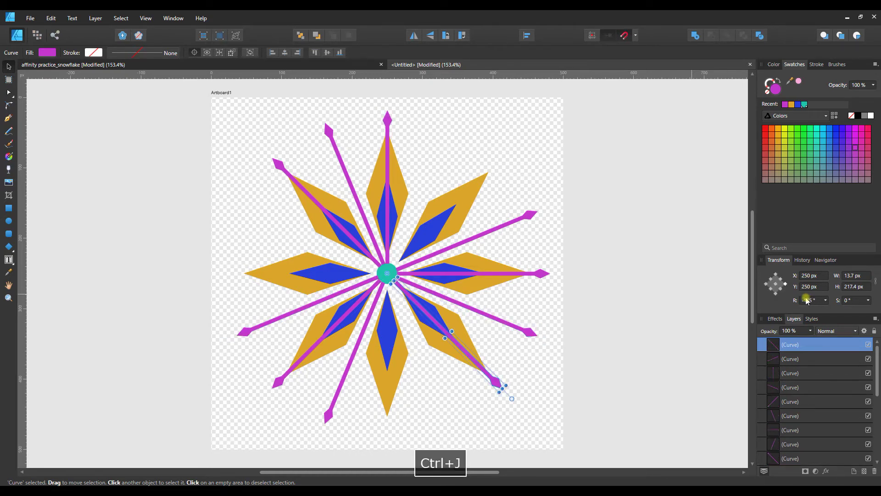
key("ctrl+j")
key("ctrl+j")
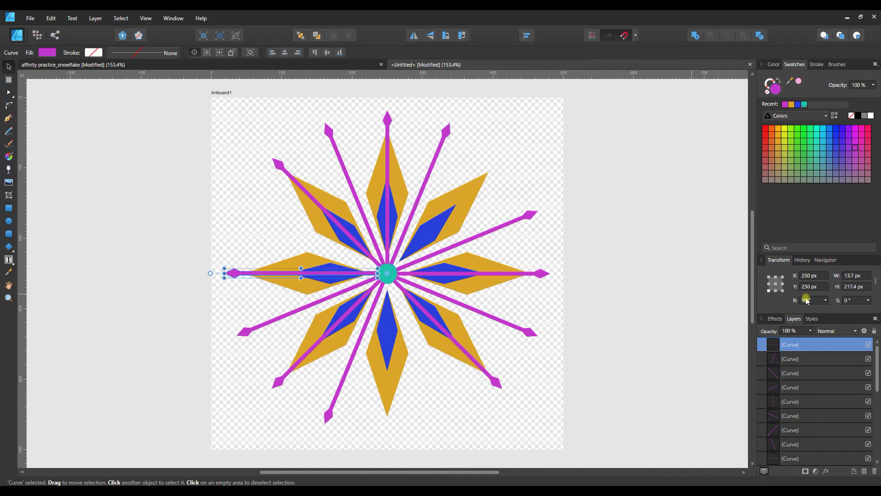
key("ctrl+j")
key("ctrl+j")
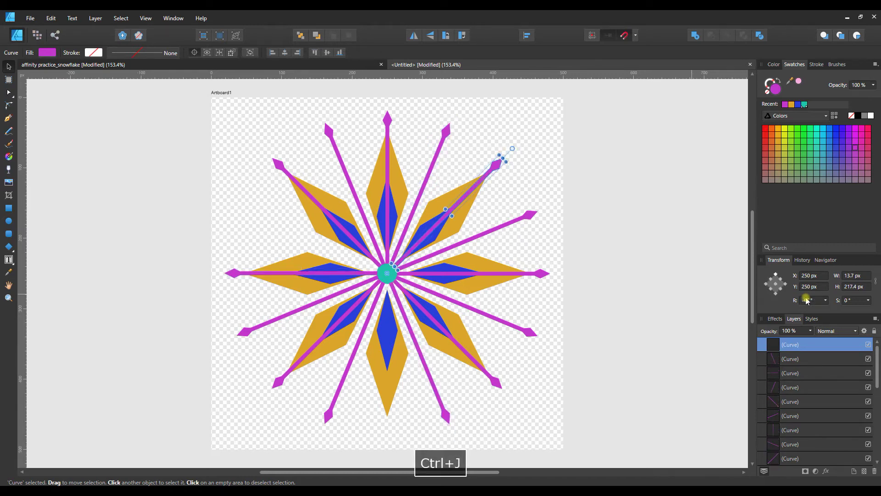
key("ctrl+j")
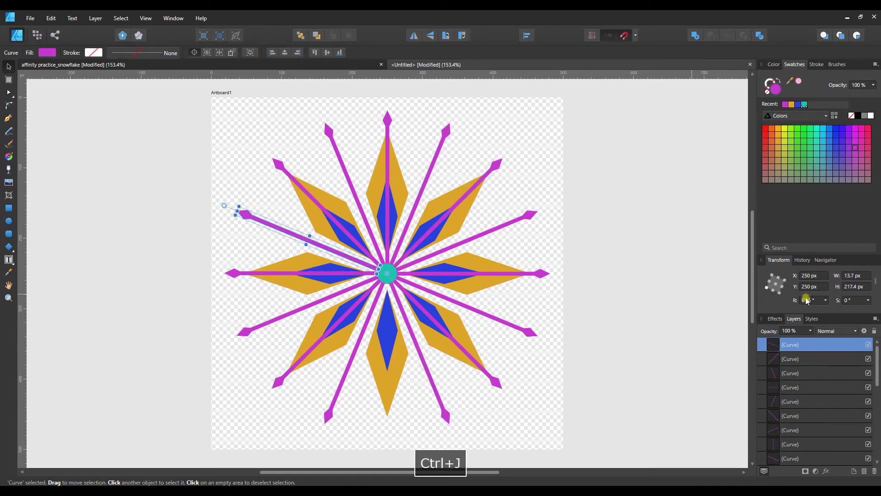
key("ctrl+j")
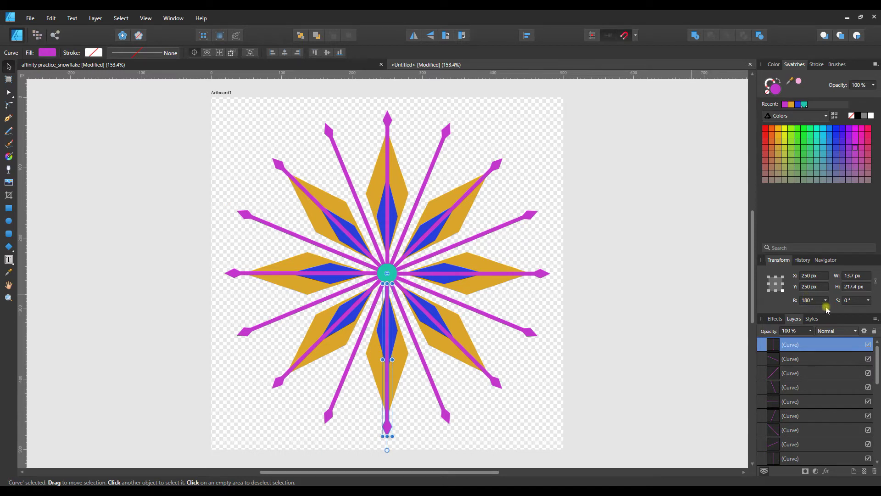
Show the teal line group with the dots group left hidden, then return to the Untitled document
left_click(631, 276)
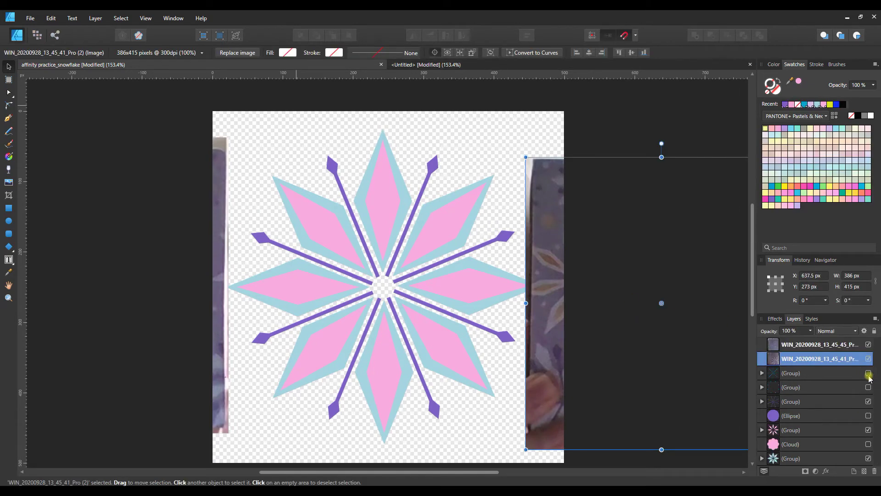
left_click(869, 388)
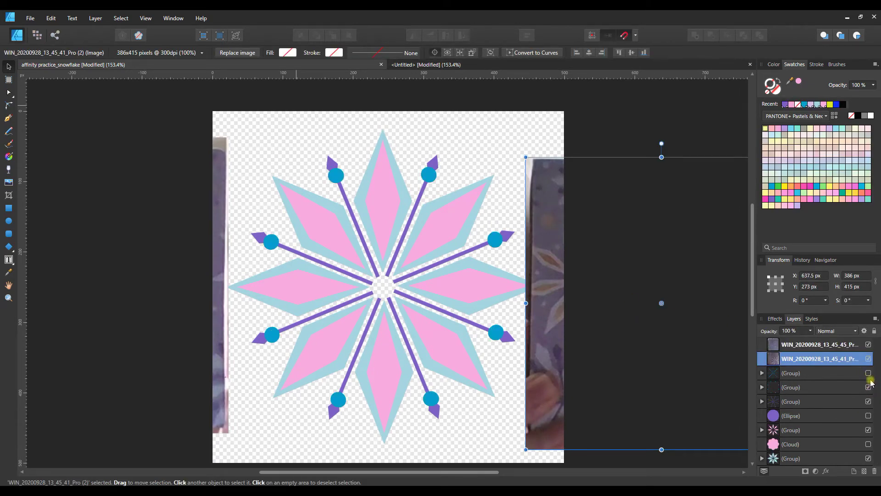
left_click(869, 373)
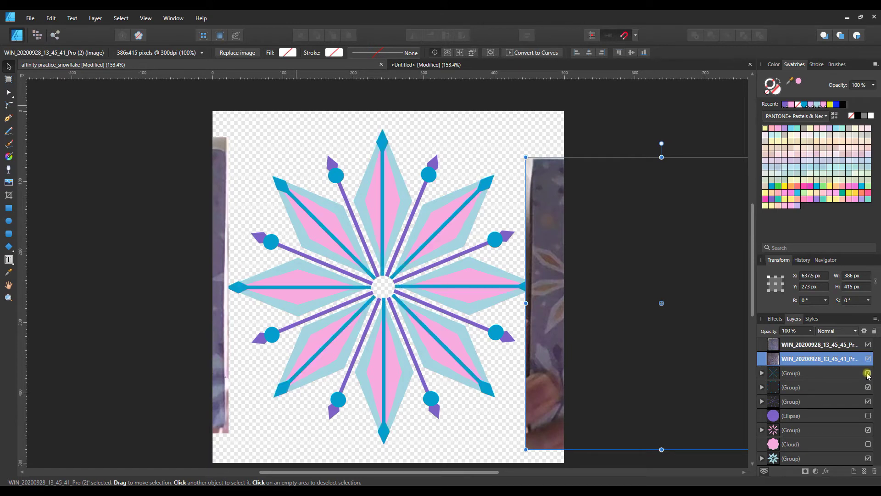
left_click(869, 387)
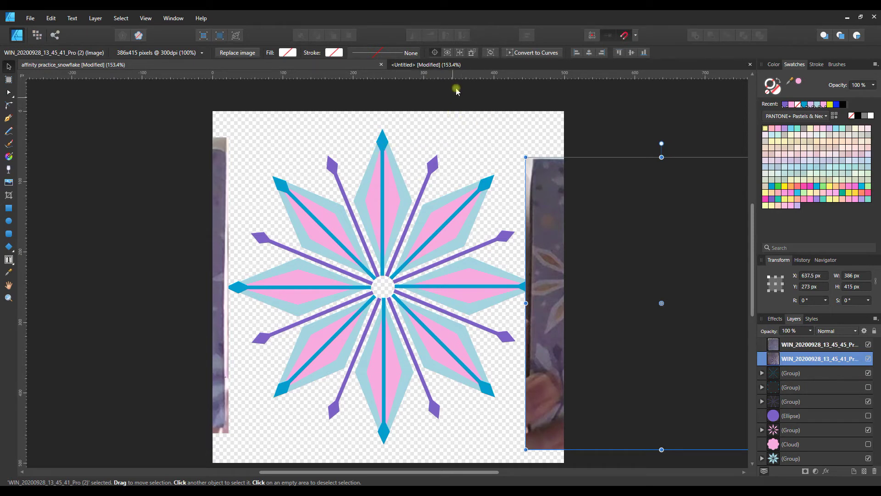
left_click(472, 64)
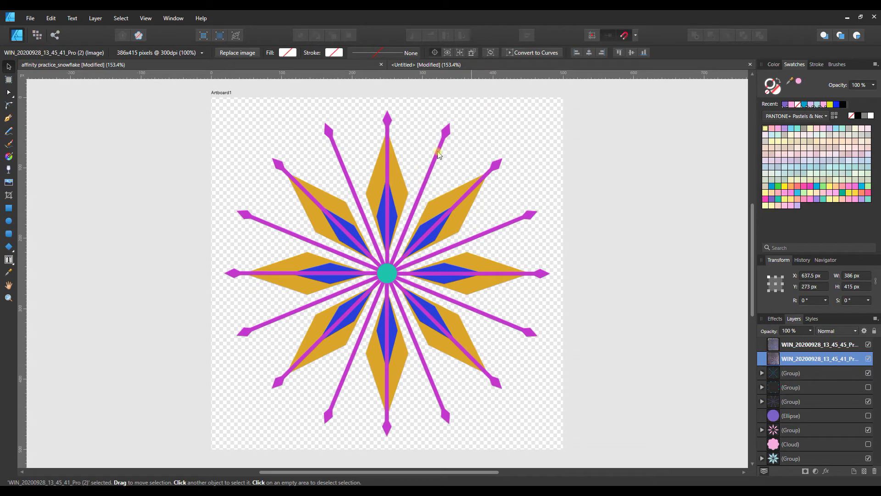
Select the eight alternate magenta spikes around the centre
left_click(448, 133)
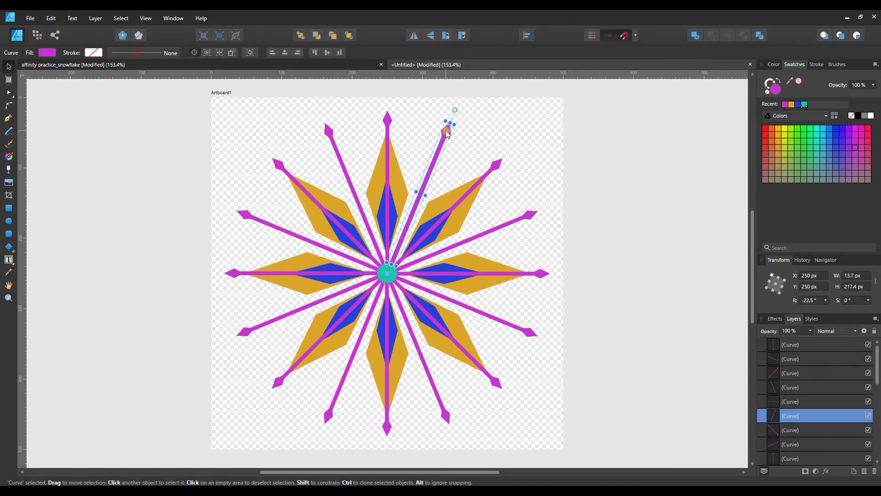
left_click(507, 223, "shift")
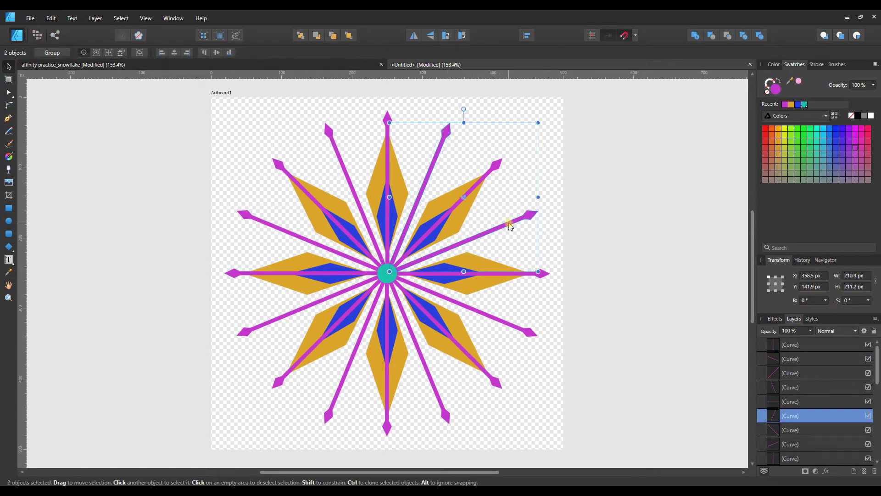
left_click(496, 321, "shift")
left_click(445, 413, "shift")
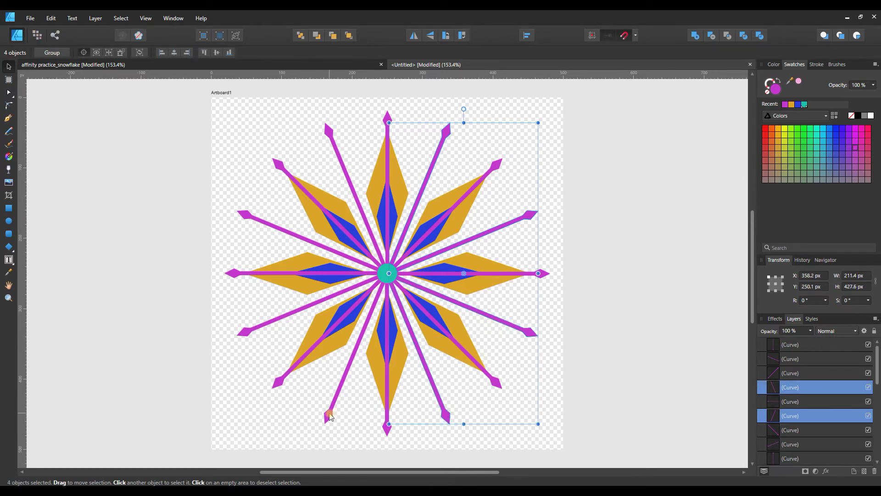
left_click(327, 412, "shift")
left_click(255, 328, "shift")
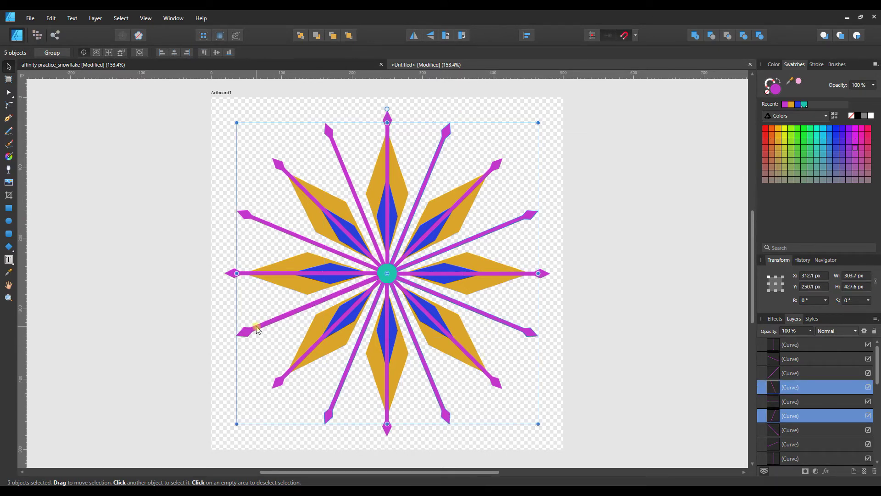
left_click(274, 228, "shift")
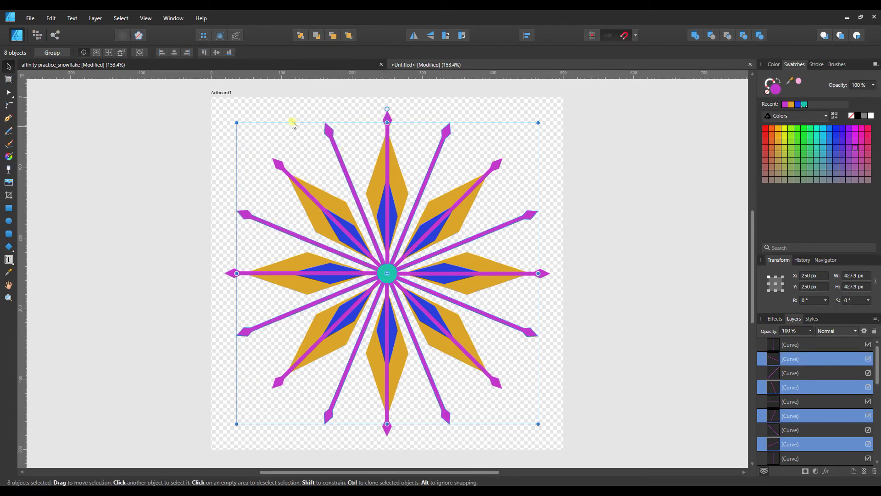
left_click(341, 133, "shift")
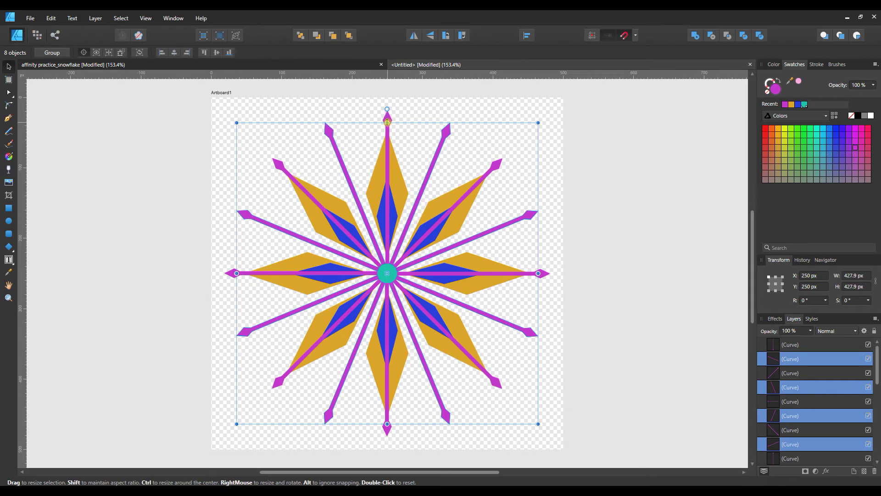
Shorten the selected spikes to 384.8 px and recentre them on the snowflake middle
left_click_drag(387, 122, 387, 153)
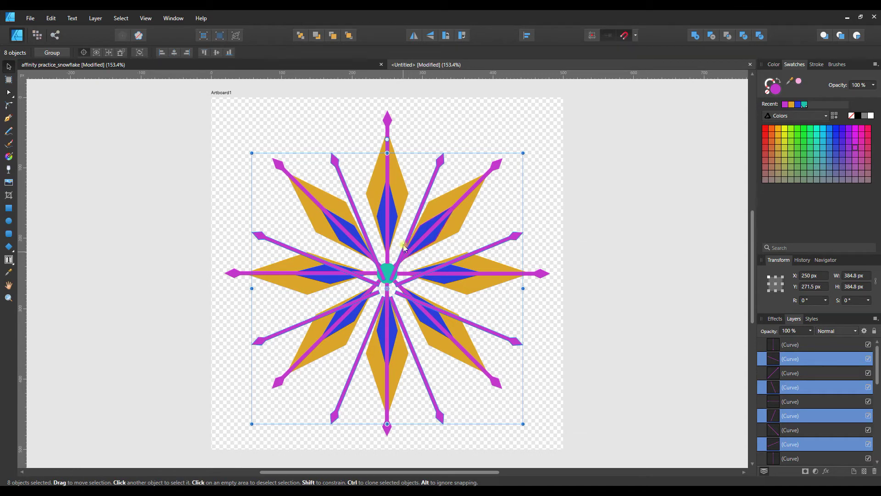
left_click_drag(406, 255, 406, 240)
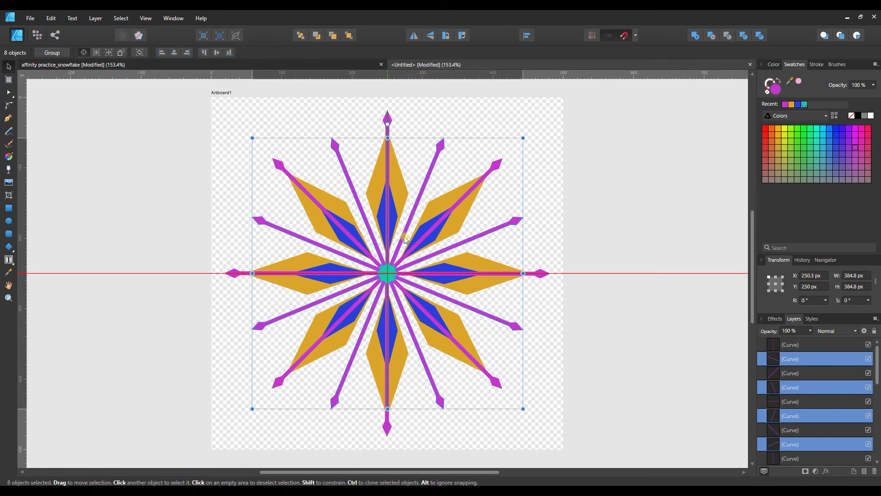
left_click(561, 258)
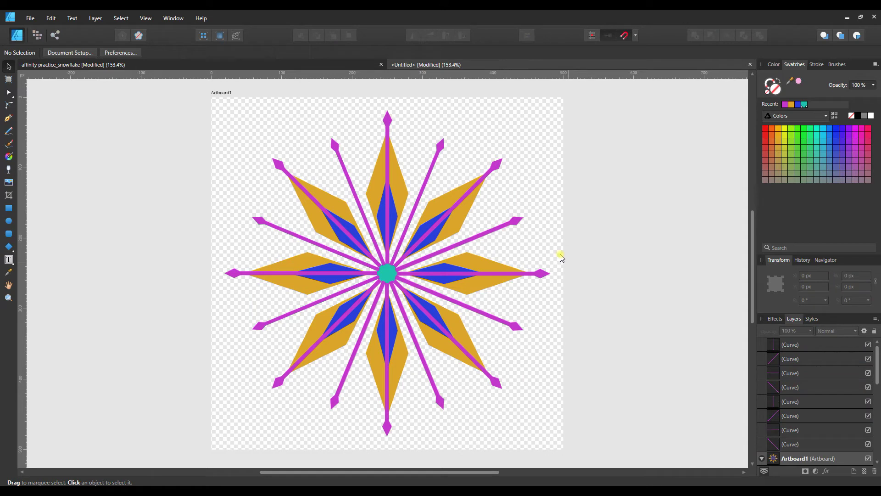
Select the eight shorter magenta spikes and group them into one 389.5 × 389.5 px group
left_click(354, 194)
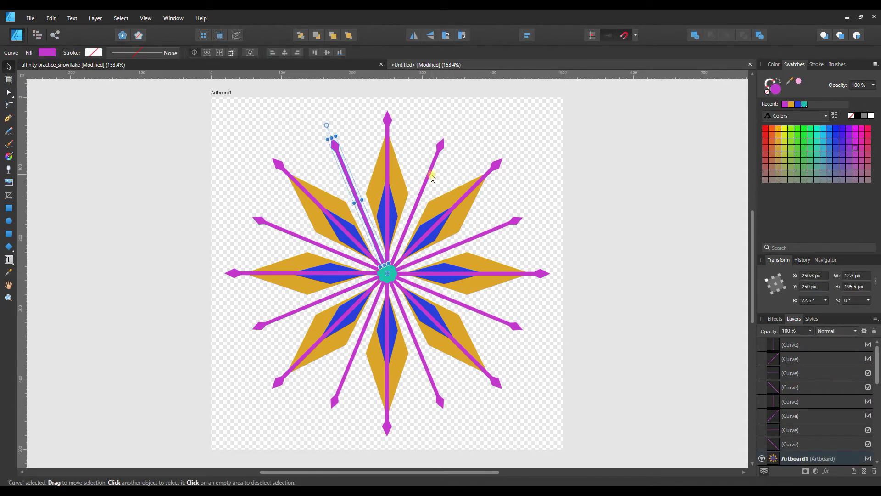
left_click(430, 178, "shift")
left_click(509, 224, "shift")
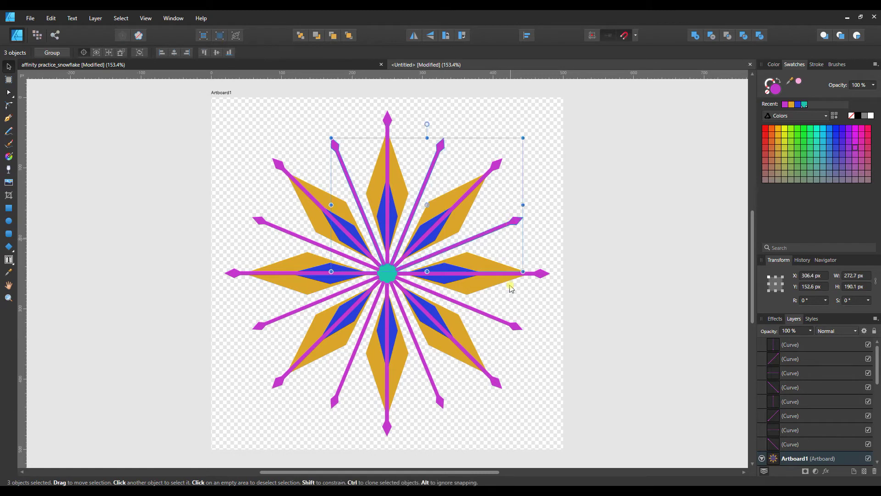
left_click(506, 324, "shift")
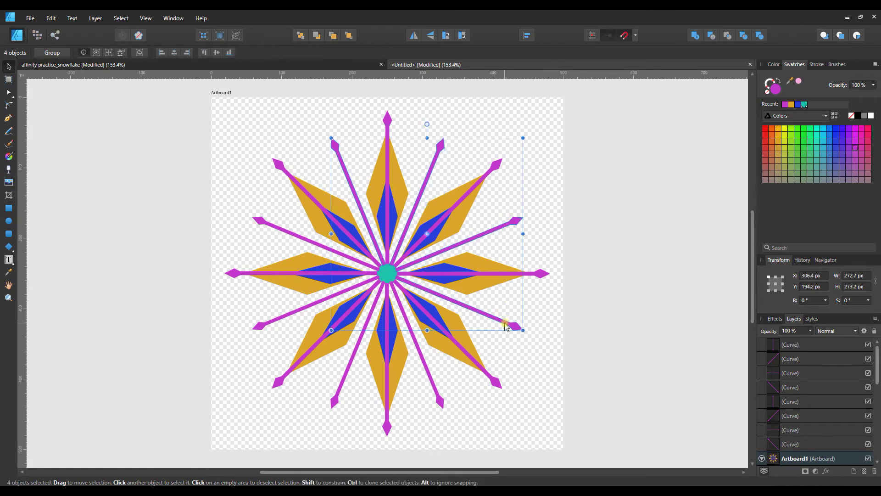
left_click(429, 374, "shift")
left_click(348, 370, "shift")
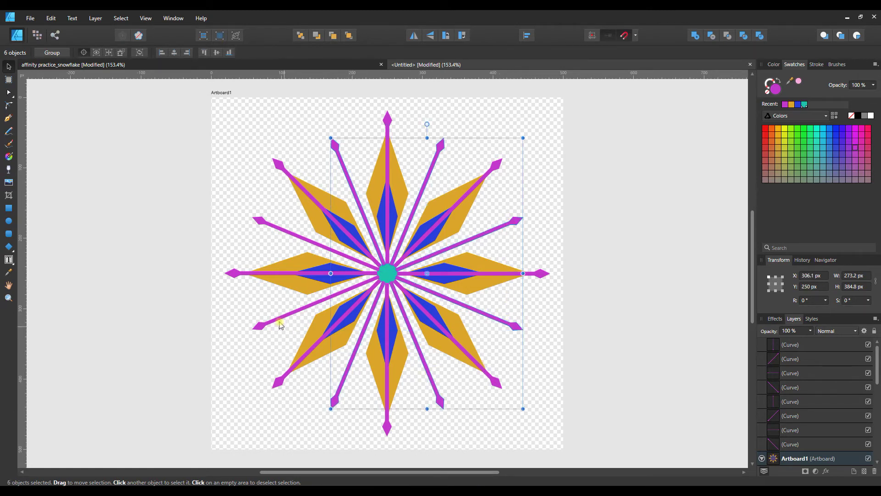
left_click(277, 322, "shift")
left_click(279, 230, "shift")
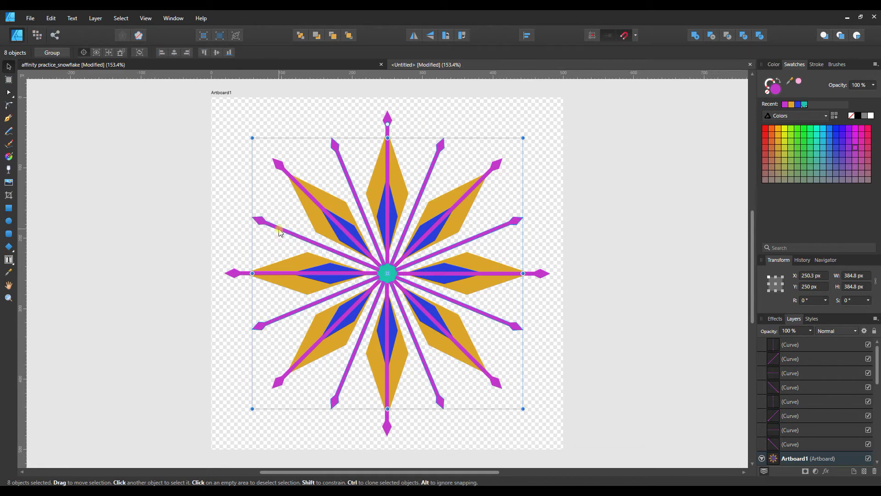
left_click(353, 187, "shift")
key("ctrl+g")
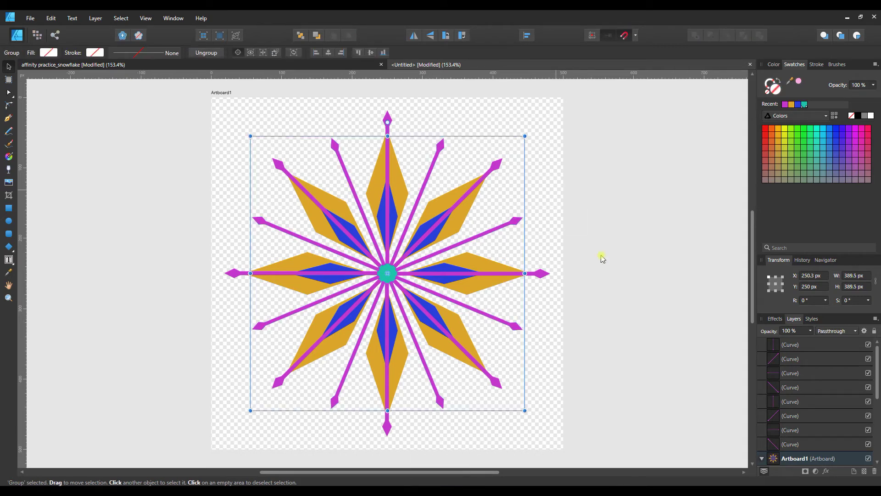
Move the new short-spike group into Artboard1 in the Layers panel
scroll(842, 393, "down", 2)
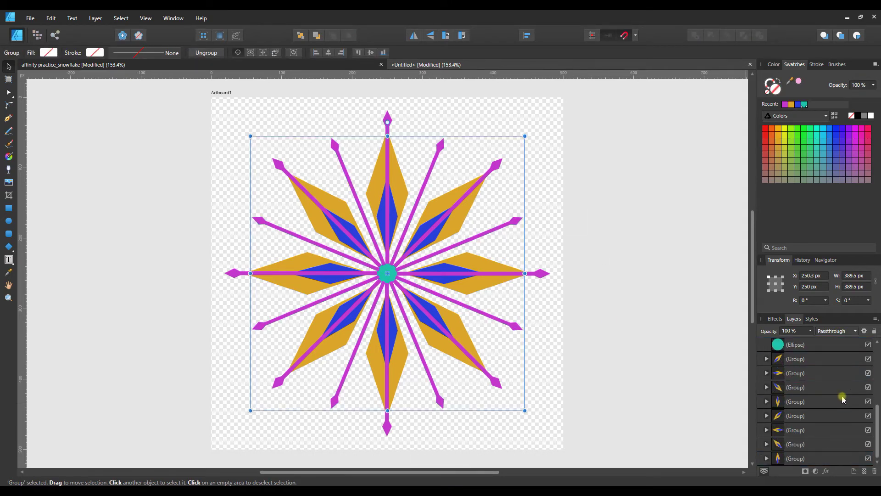
scroll(843, 398, "down", 3)
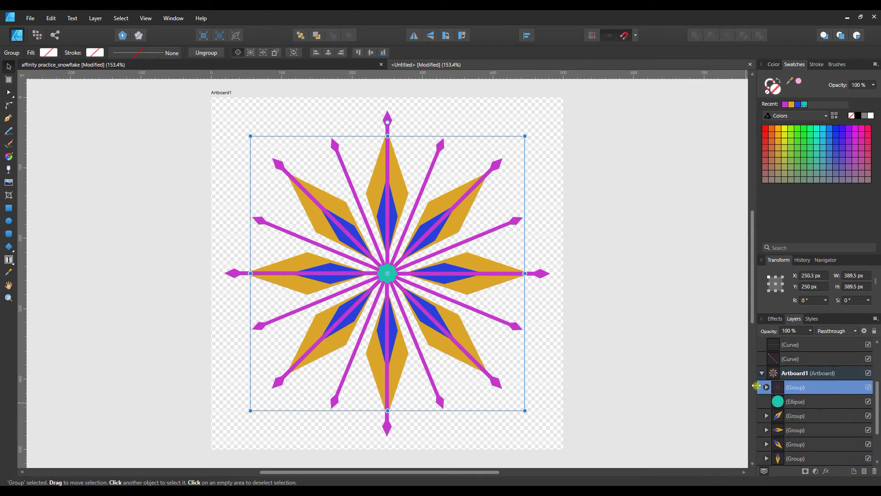
double_click(807, 387)
left_click_drag(806, 387, 790, 370)
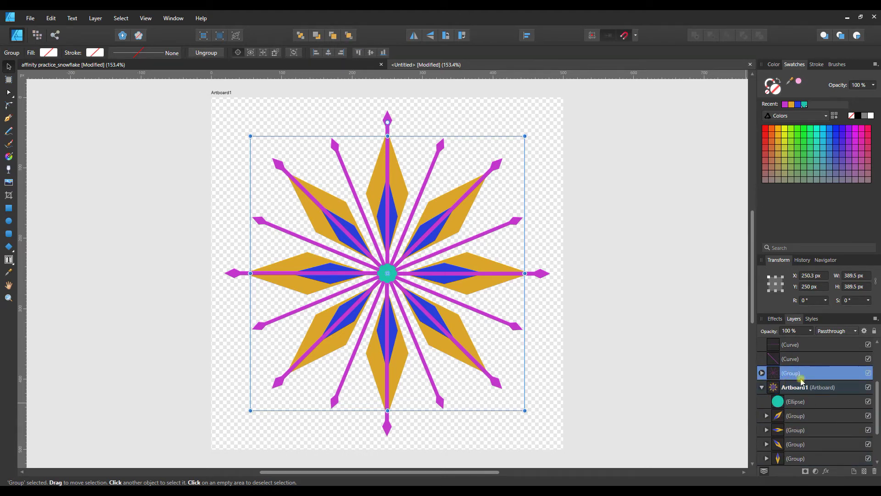
Select all eight petal groups and ungroup them into sixteen separate diamonds
scroll(812, 408, "down", 2)
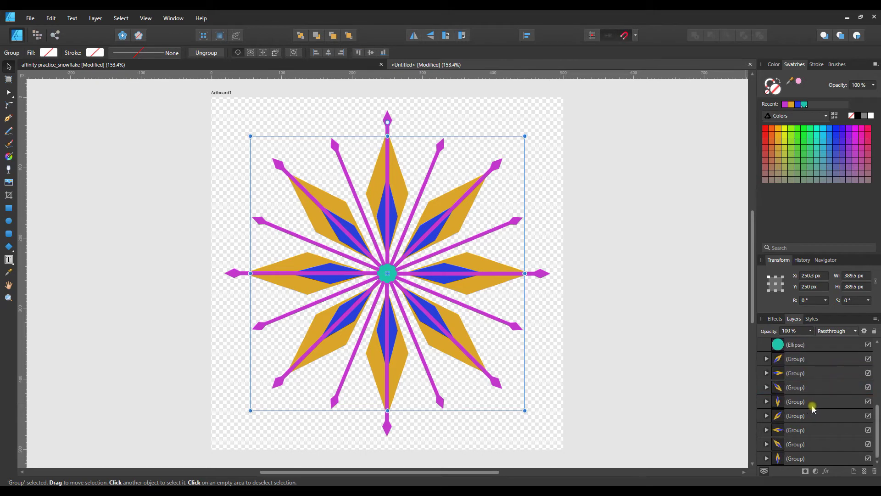
left_click(808, 362)
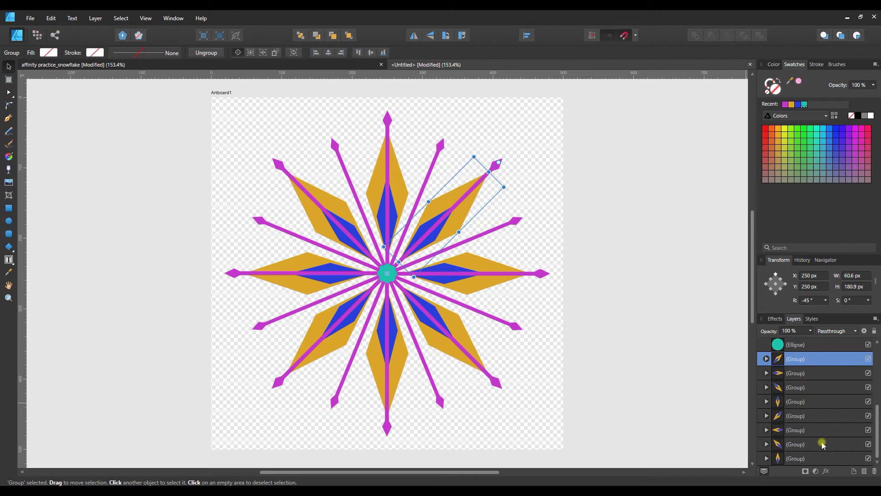
left_click(817, 459, "shift")
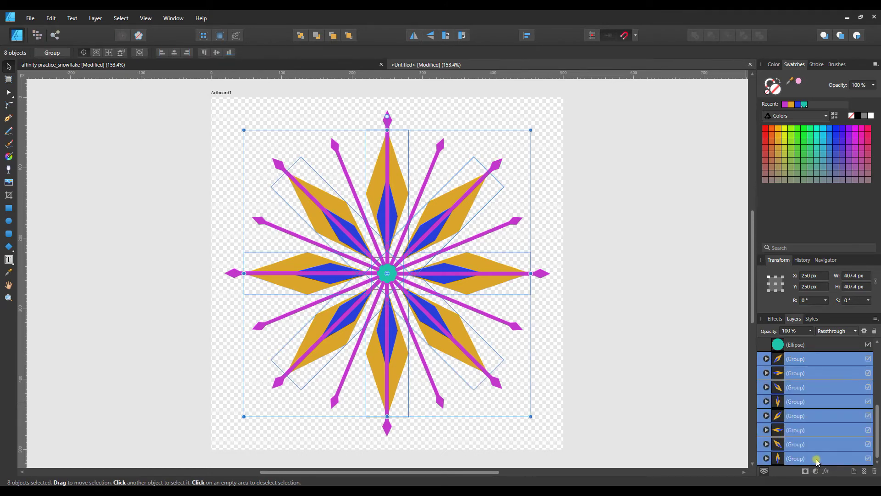
key("ctrl+shift+g")
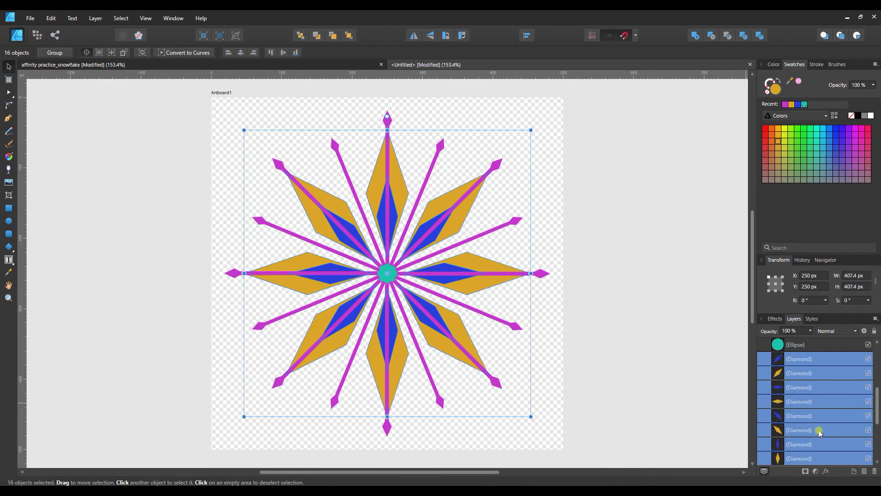
Select the eight gold diamonds in the Layers panel and group them
left_click(800, 375)
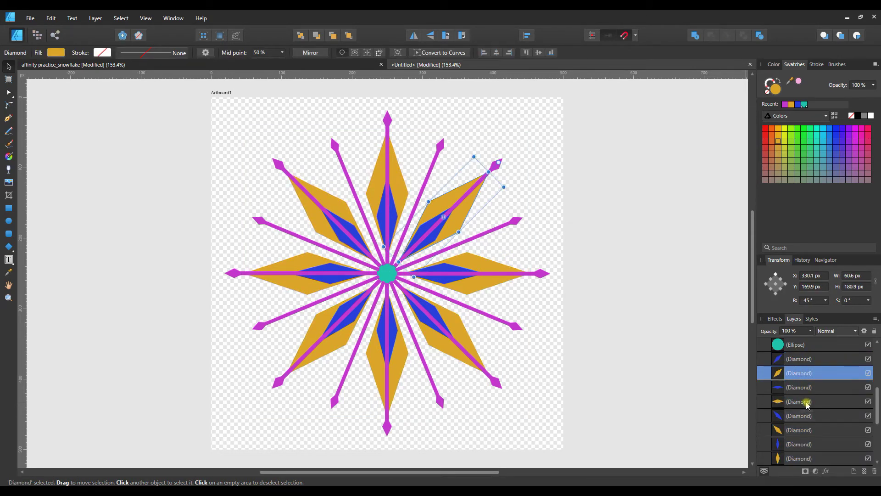
left_click(807, 402, "shift")
left_click(801, 374, "ctrl")
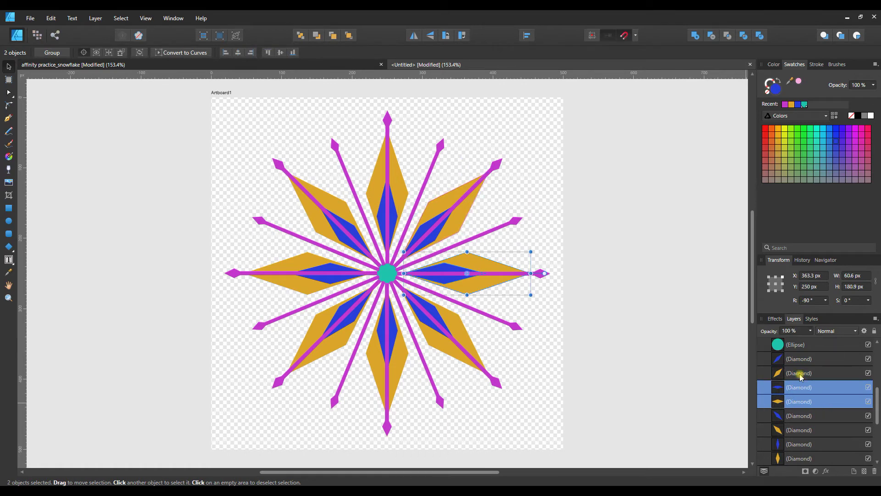
left_click(800, 375)
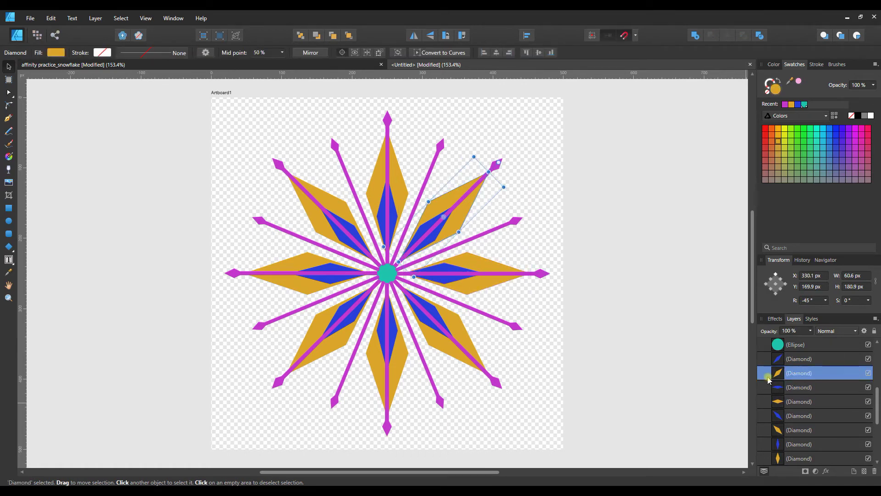
left_click(808, 401, "ctrl")
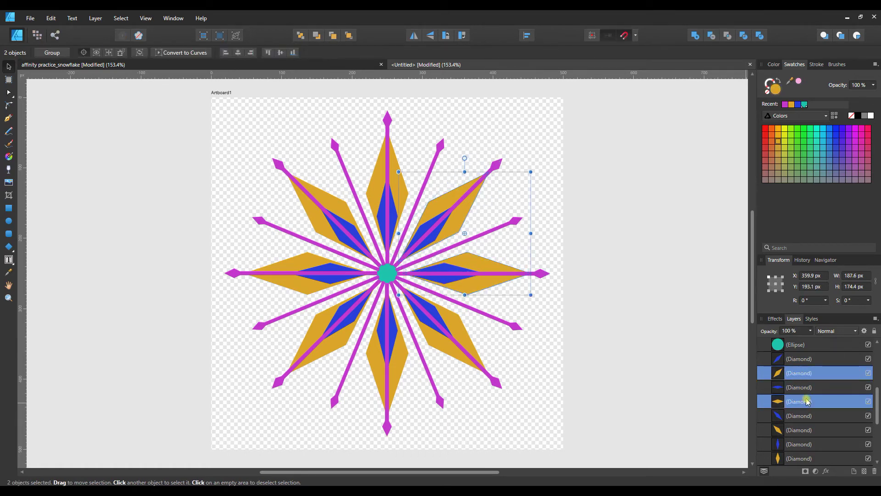
left_click(809, 431, "ctrl")
scroll(808, 431, "down", 2)
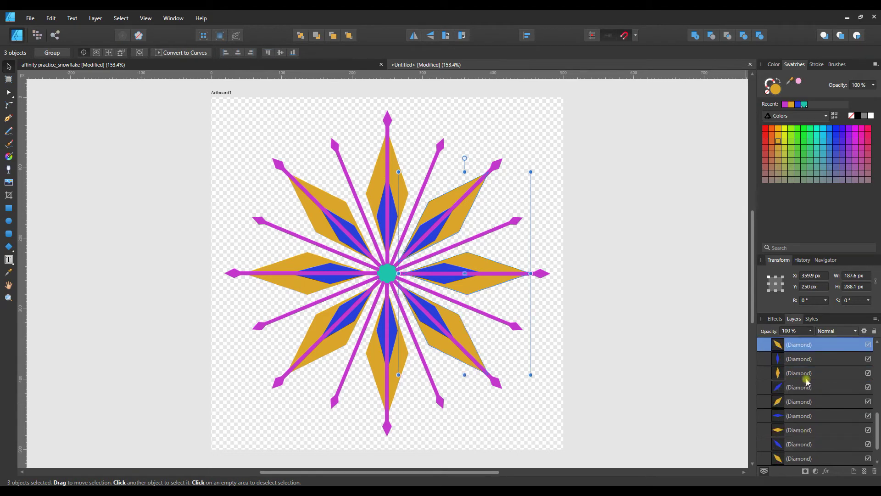
left_click(807, 375, "ctrl")
left_click(802, 402, "ctrl")
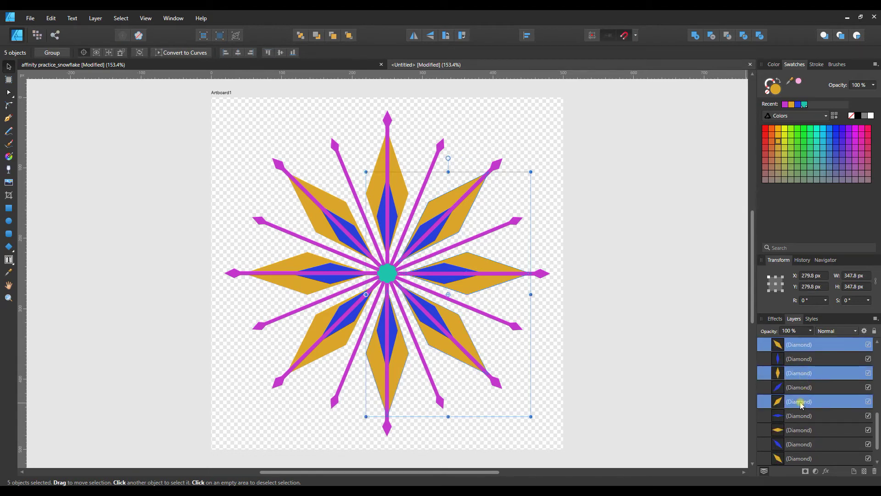
left_click(798, 429, "ctrl")
left_click(800, 458, "ctrl")
scroll(824, 433, "down", 1)
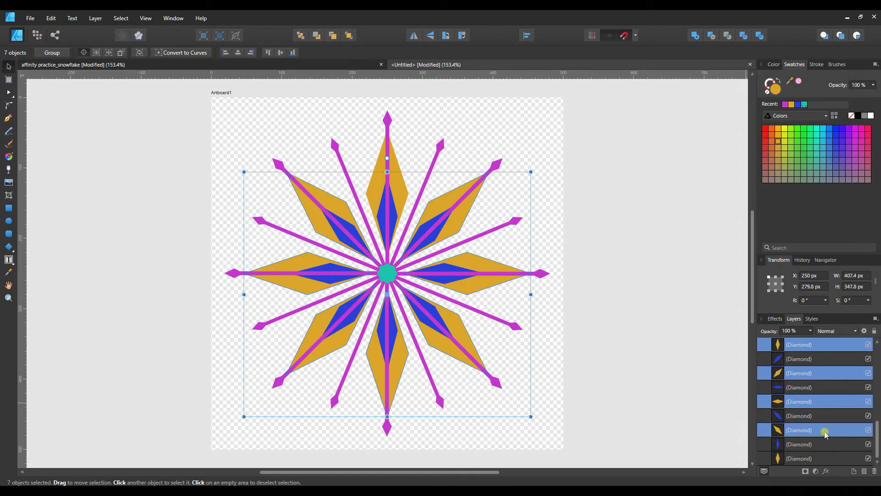
left_click(801, 459, "ctrl")
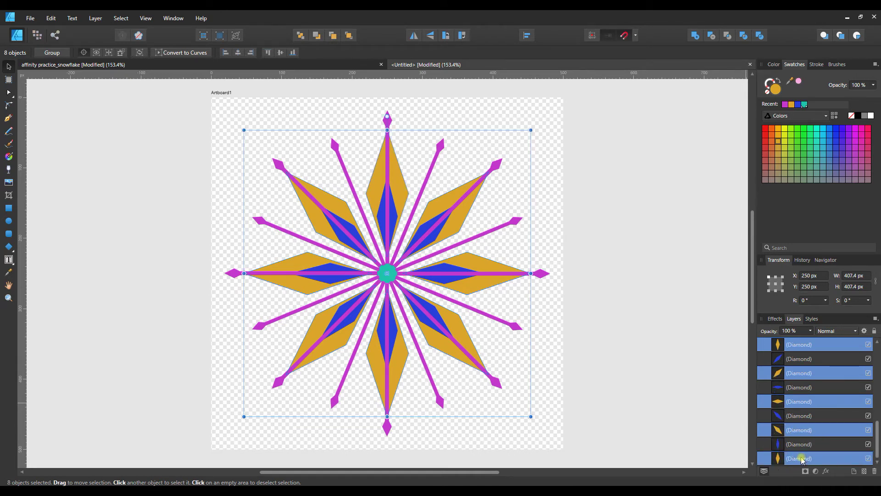
key("ctrl+g")
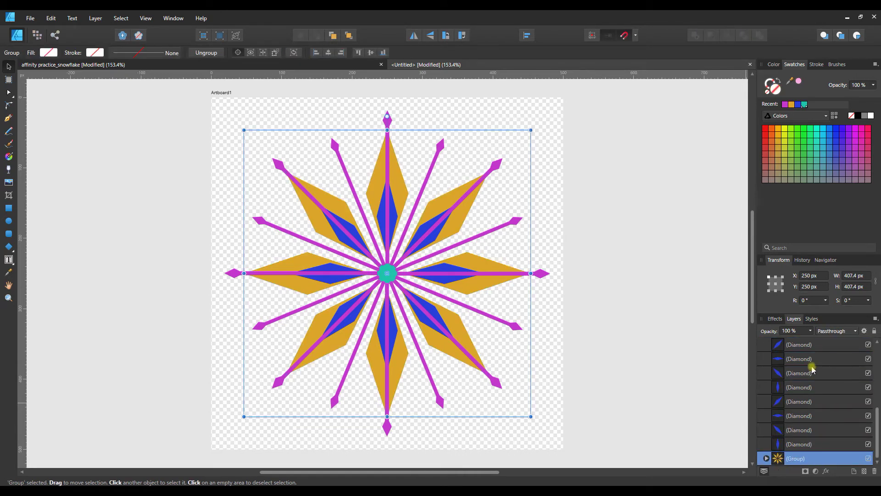
Select the eight blue diamonds and group them together
left_click(800, 346)
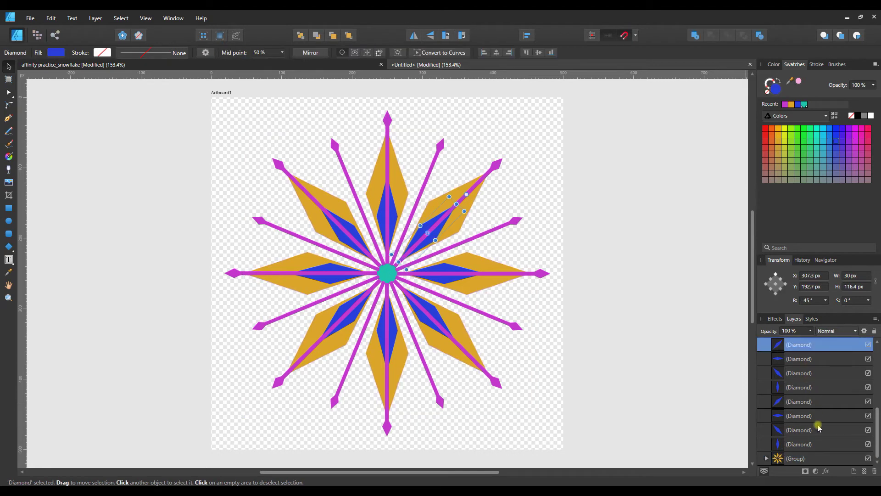
left_click(810, 444, "shift")
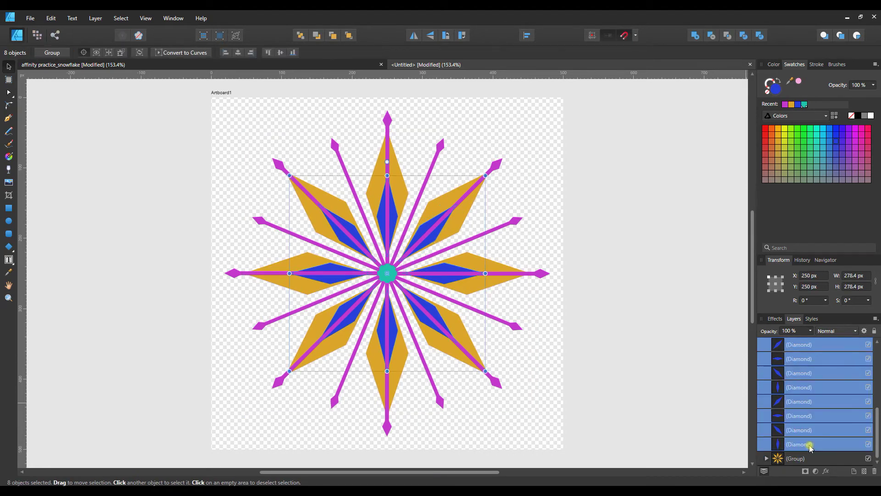
key("ctrl+g")
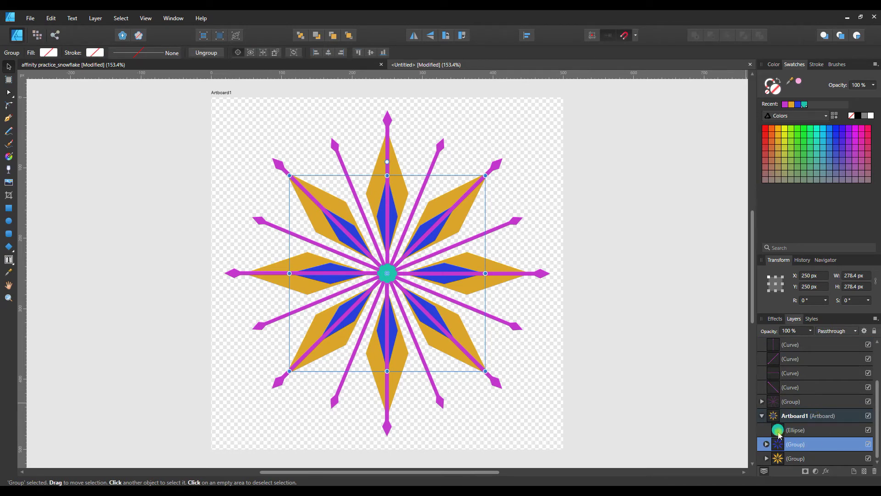
left_click(869, 431)
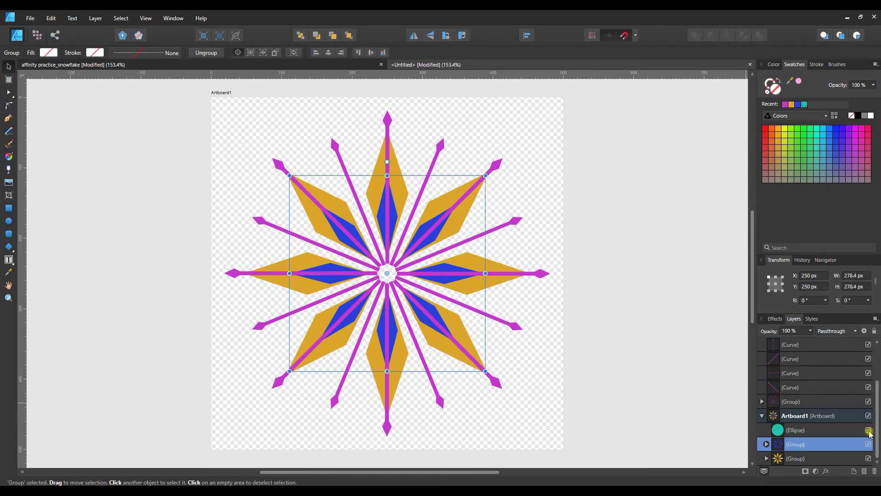
left_click(869, 430)
left_click(869, 444)
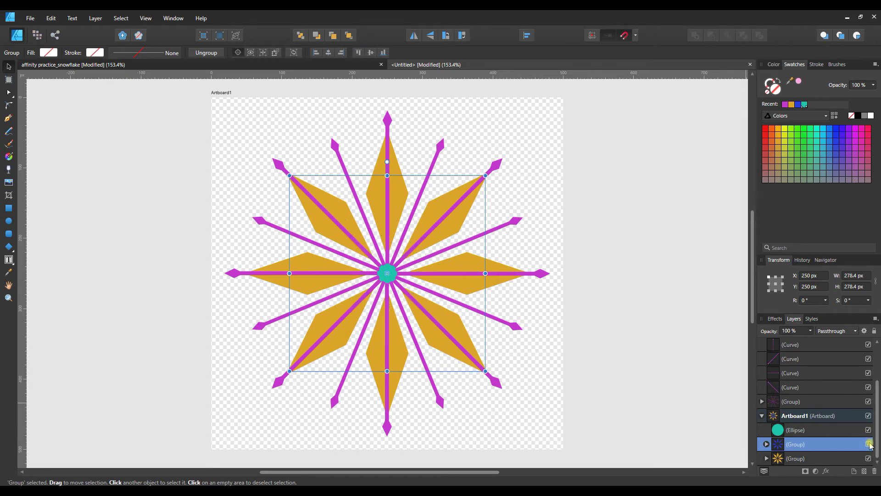
left_click(869, 444)
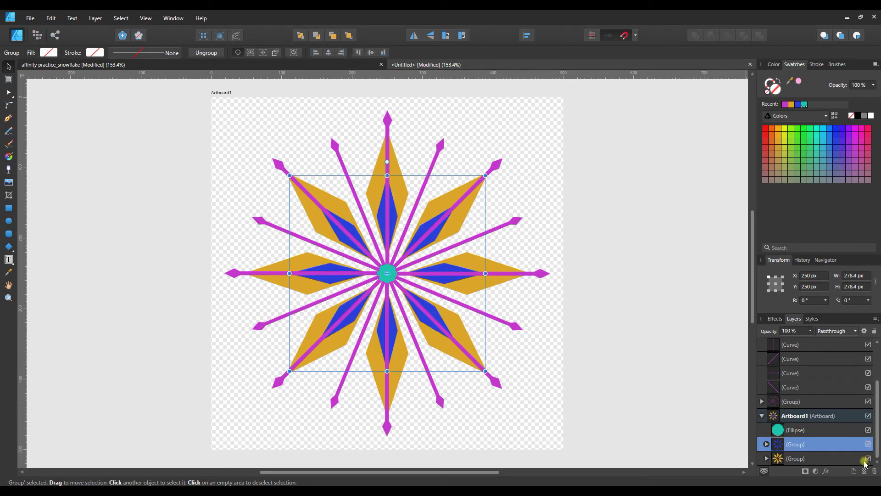
left_click(869, 459)
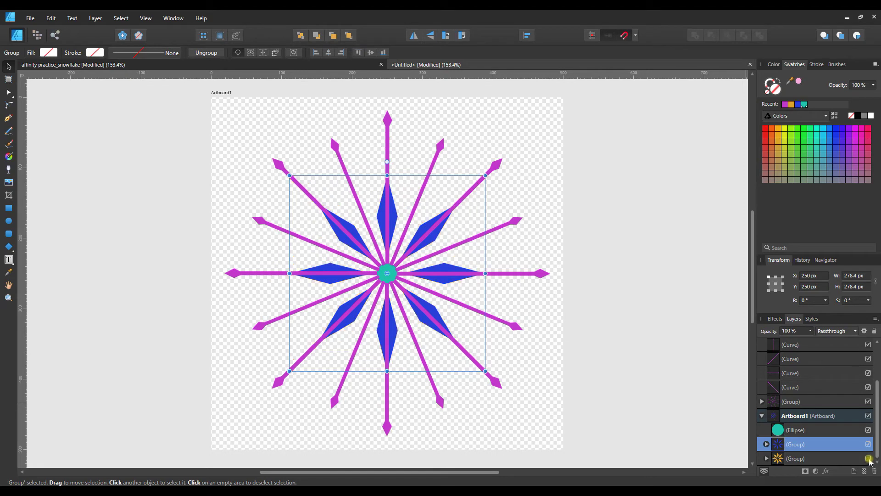
left_click(869, 458)
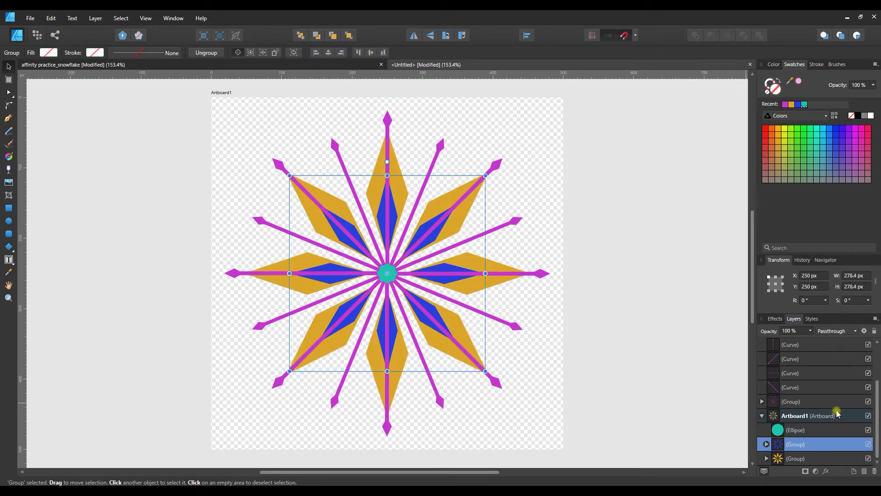
scroll(834, 416, "up", 3)
scroll(835, 416, "down", 3)
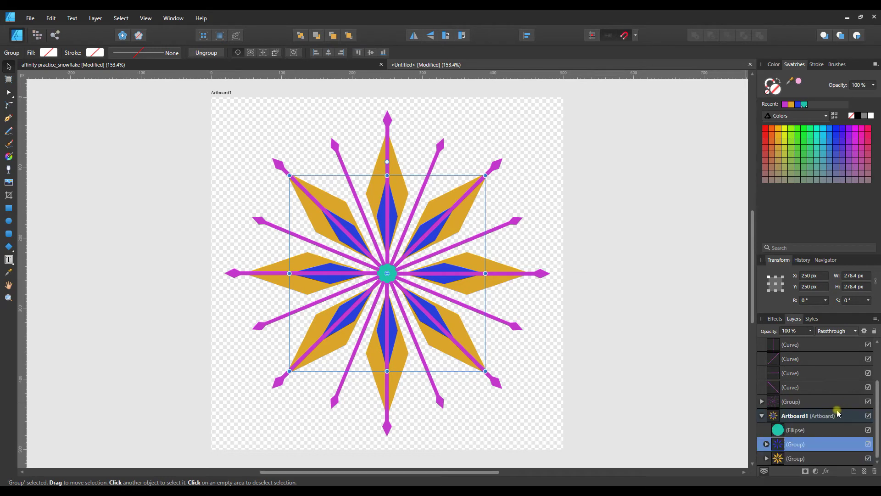
left_click(868, 402)
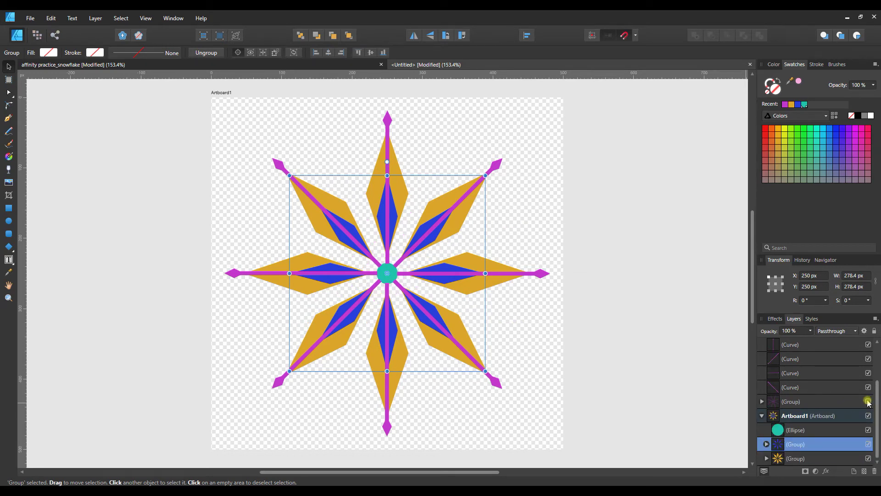
left_click(868, 402)
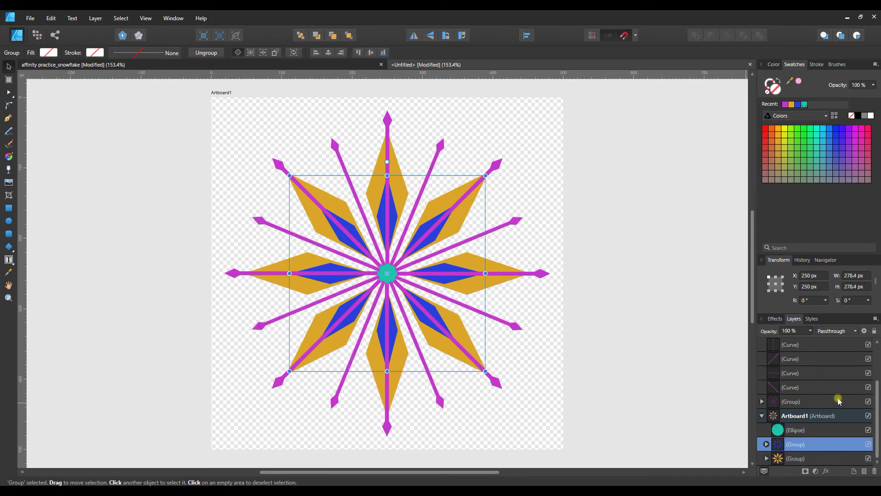
Select the eight long spoke curves, colour them blue and group them
left_click(814, 388)
scroll(814, 389, "up", 2)
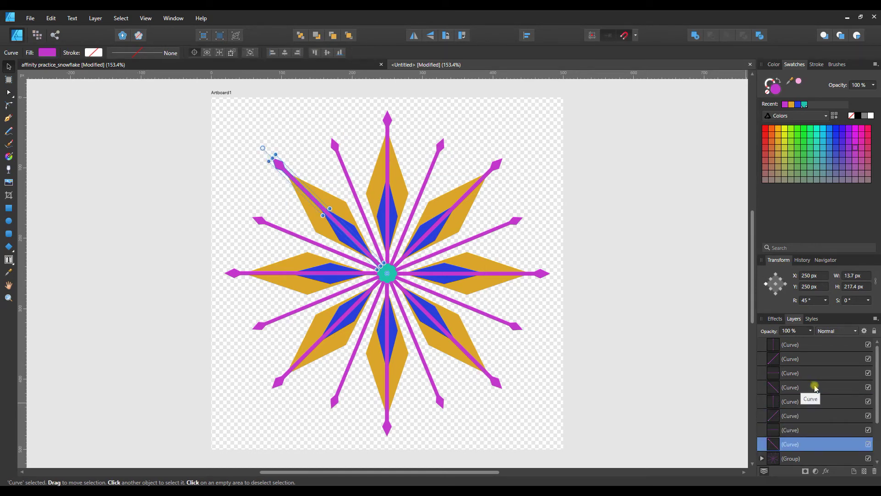
left_click(816, 346, "shift")
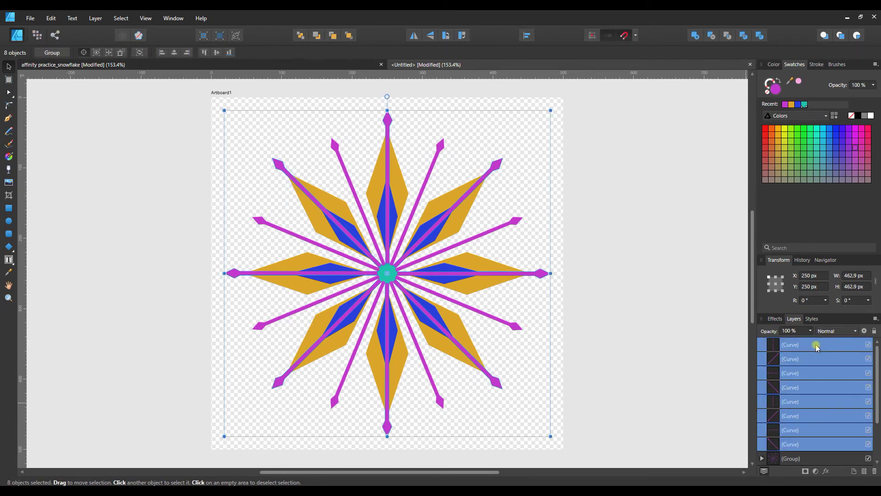
left_click(844, 133)
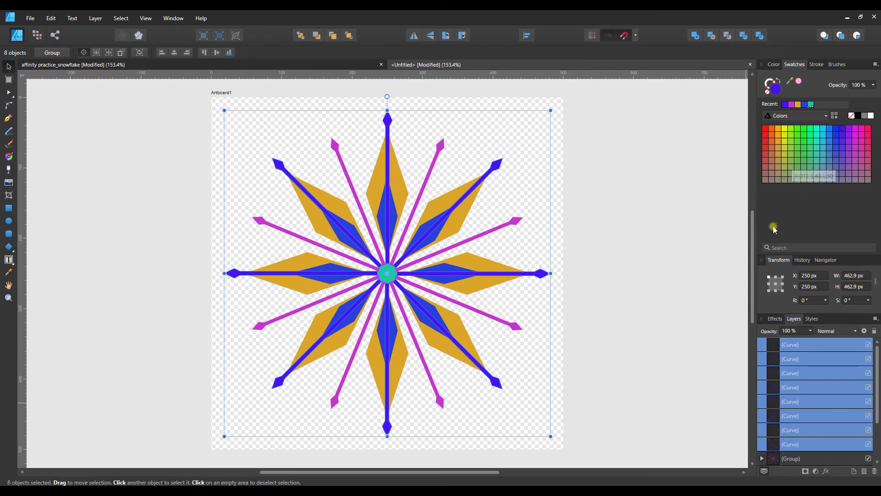
key("ctrl+g")
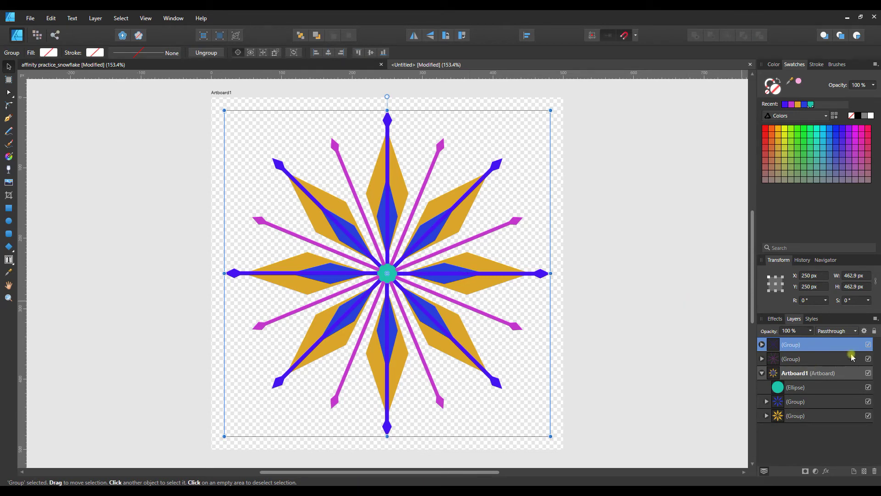
Hide the magenta spoke group and draw a small purple dot pivoting on the snowflake centre
left_click(868, 359)
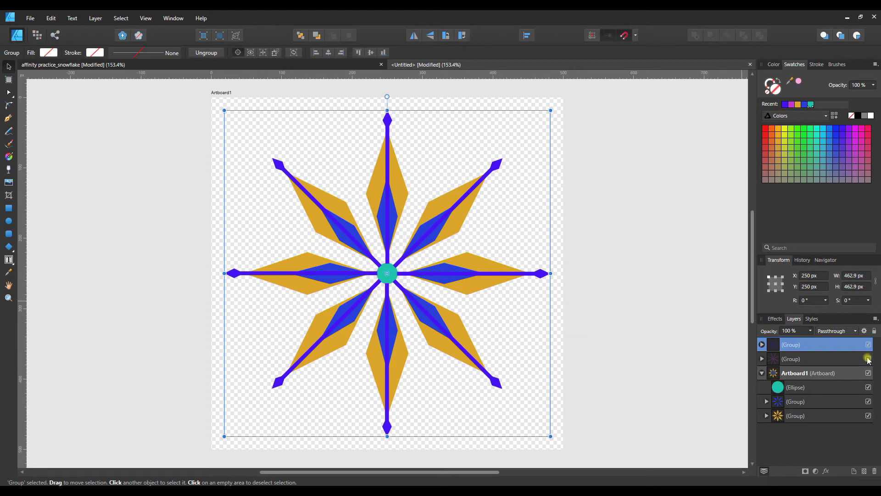
left_click(9, 221)
left_click_drag(348, 183, 356, 191)
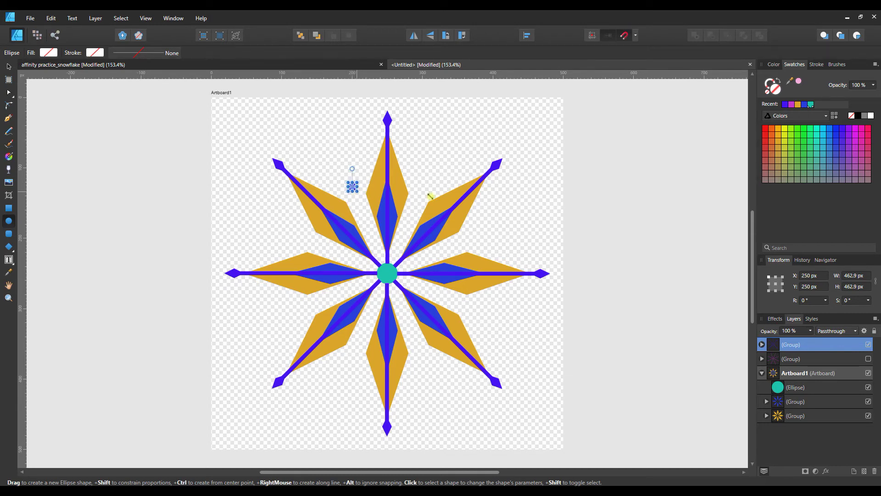
left_click(851, 164)
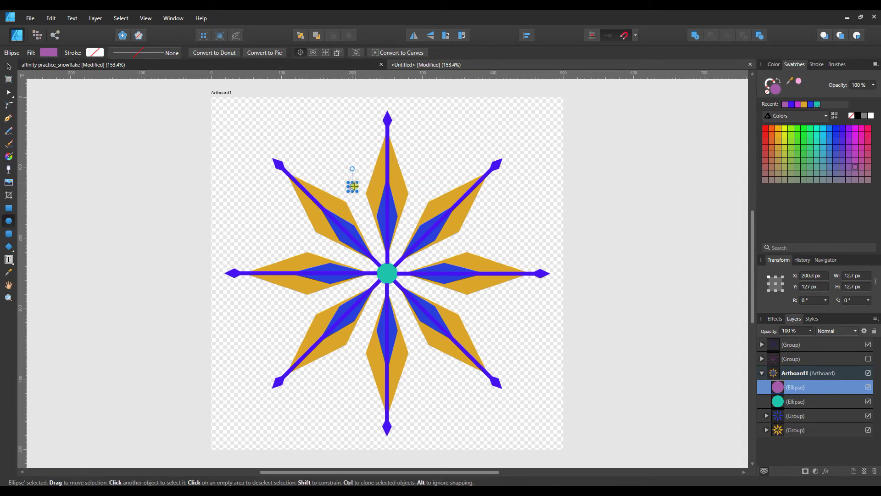
left_click_drag(352, 186, 389, 272)
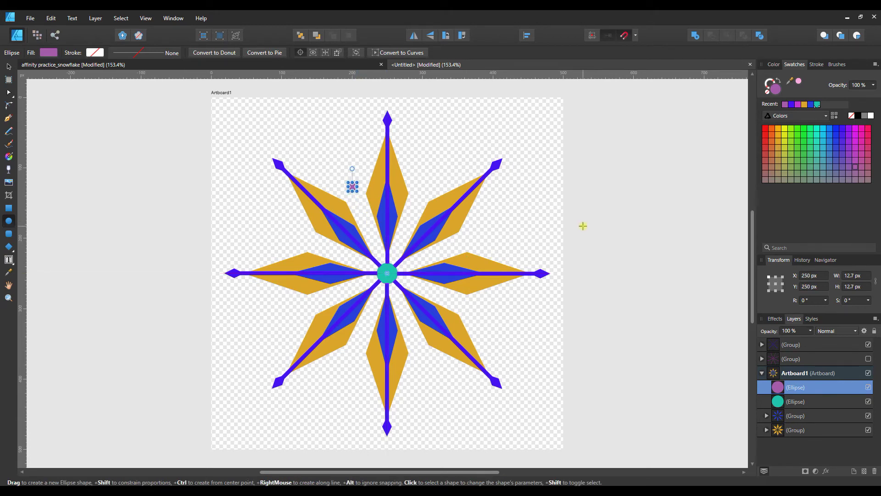
Rotate the purple dot 45° about the centre, then undo that rotation on the original
key("v")
key("ctrl+j")
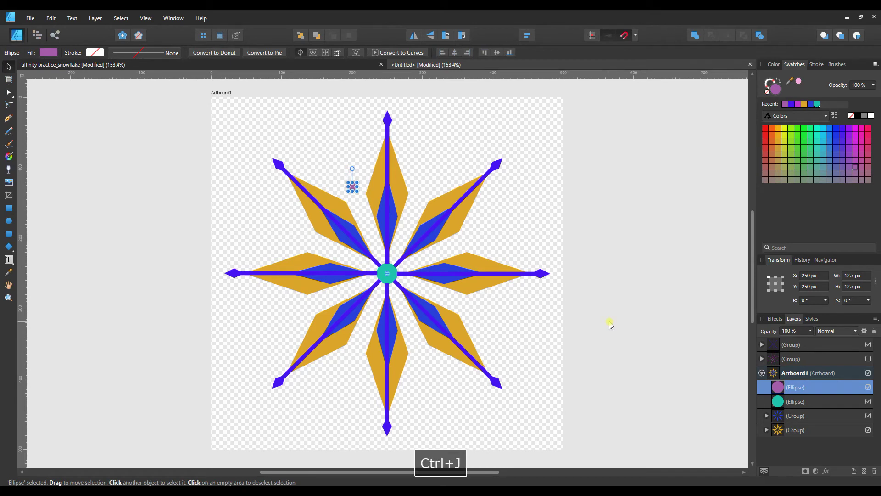
left_click(809, 300)
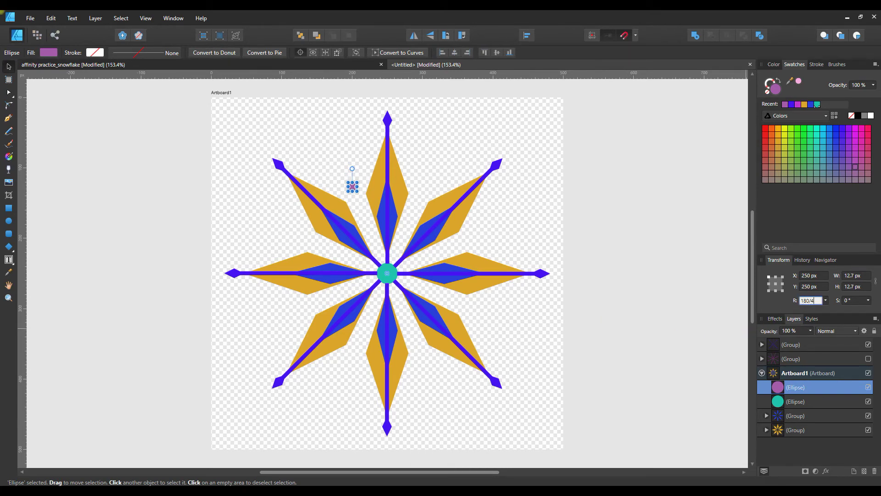
key("Return")
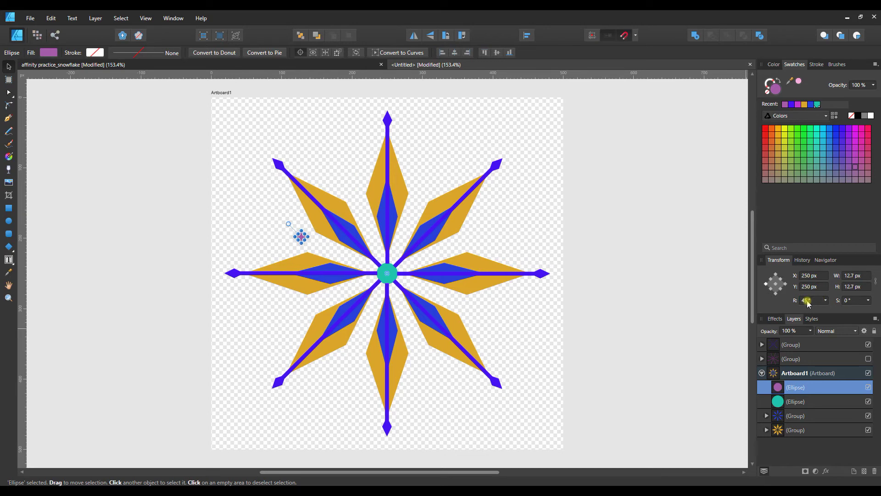
key("ctrl+z")
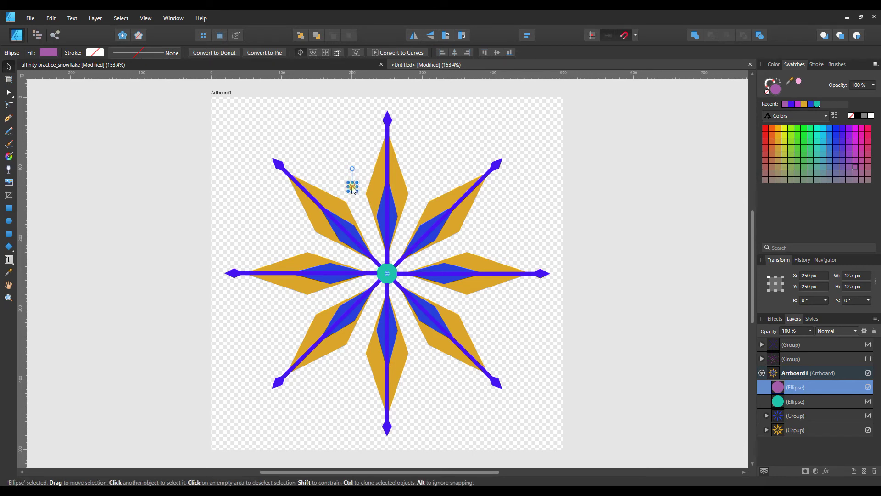
Duplicate the dot with rotation 180/4 (45°), repeating to ring copies around the centre
key("ctrl+j")
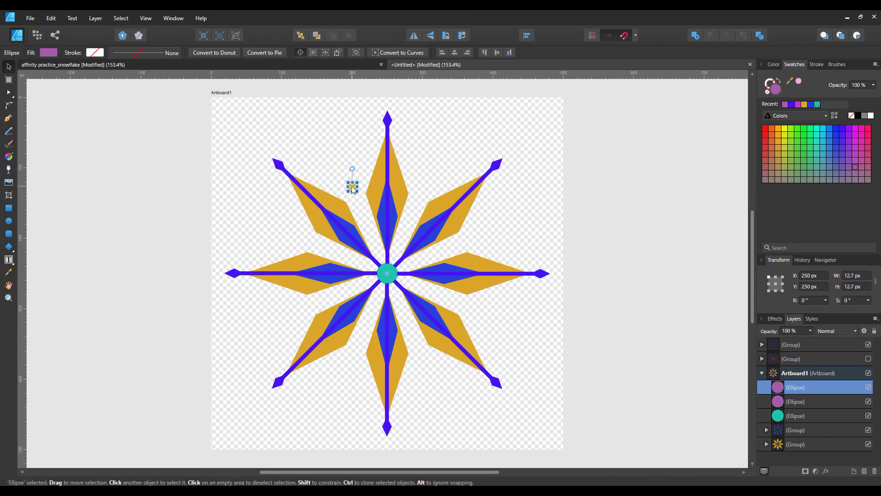
left_click(820, 300)
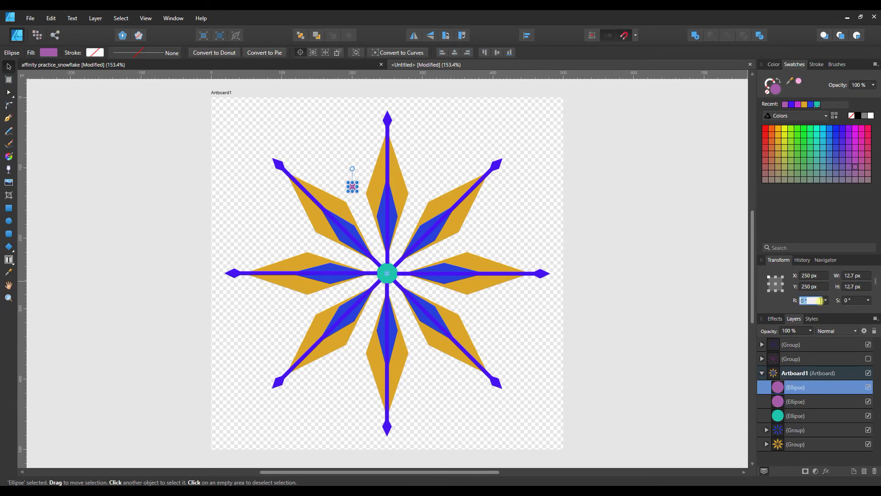
type("180/4")
key("Return")
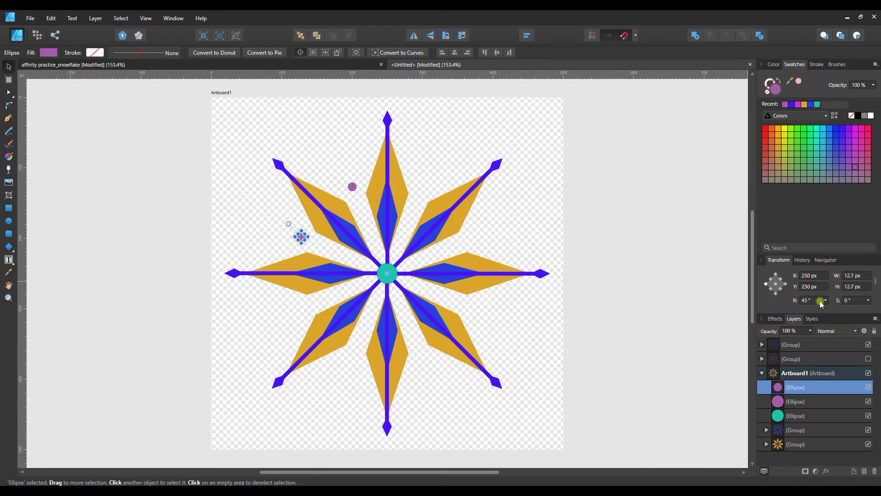
key("ctrl+j")
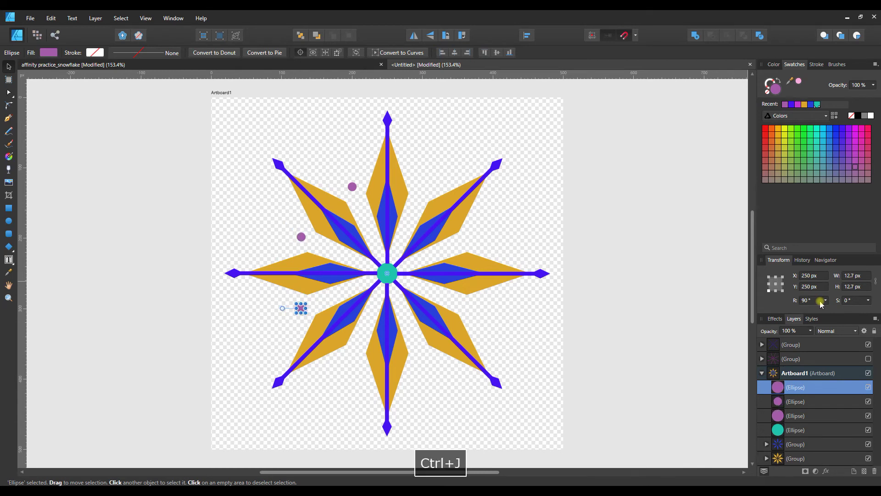
key("ctrl+j")
key("ctrl+j")
key("ctrl+j")
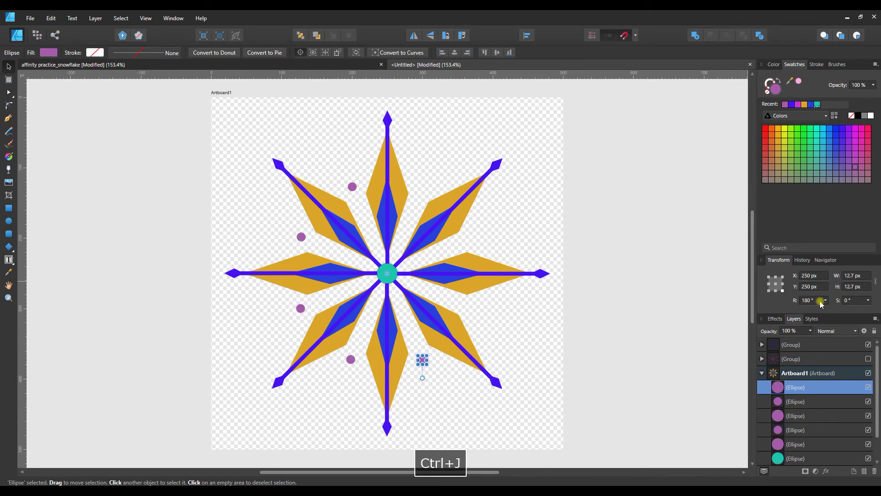
key("ctrl+j")
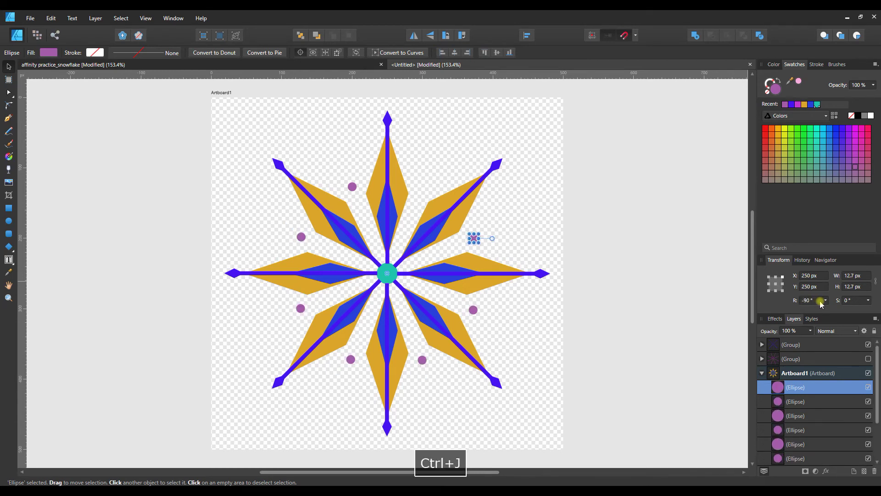
key("ctrl+j")
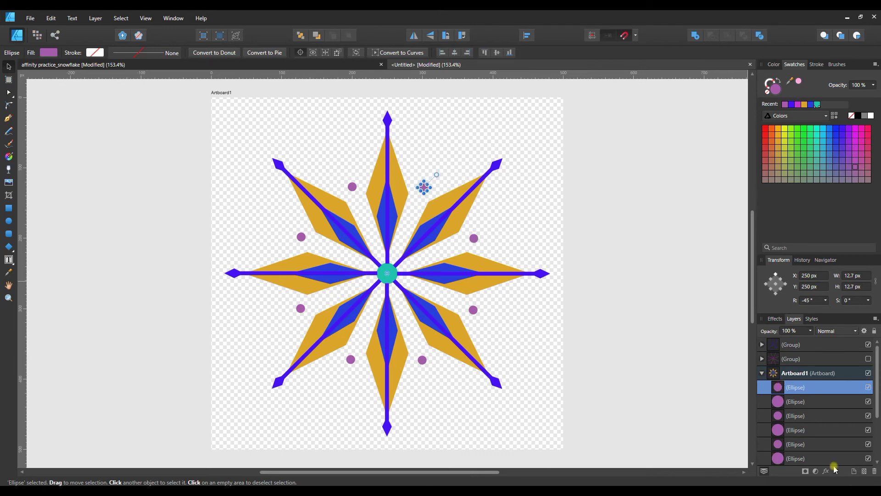
Group the eight purple dot layers, then hide and re-show the group to check it
double_click(817, 387)
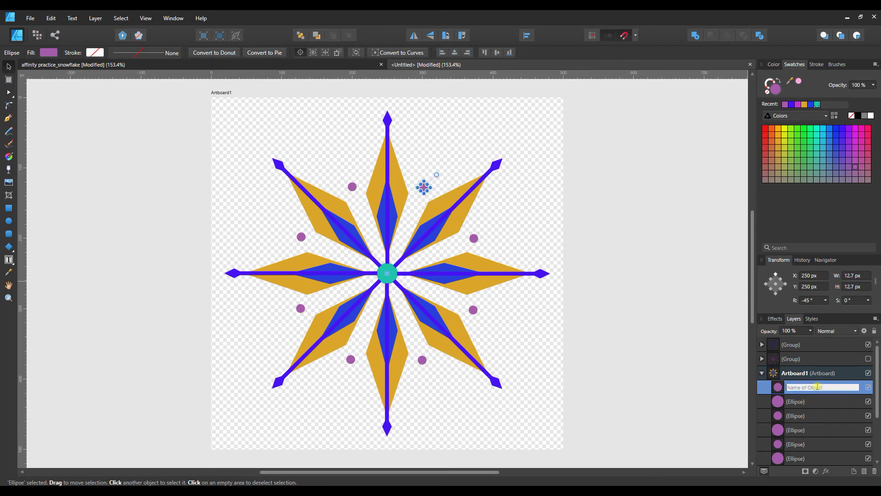
left_click(766, 387)
scroll(824, 404, "down", 3)
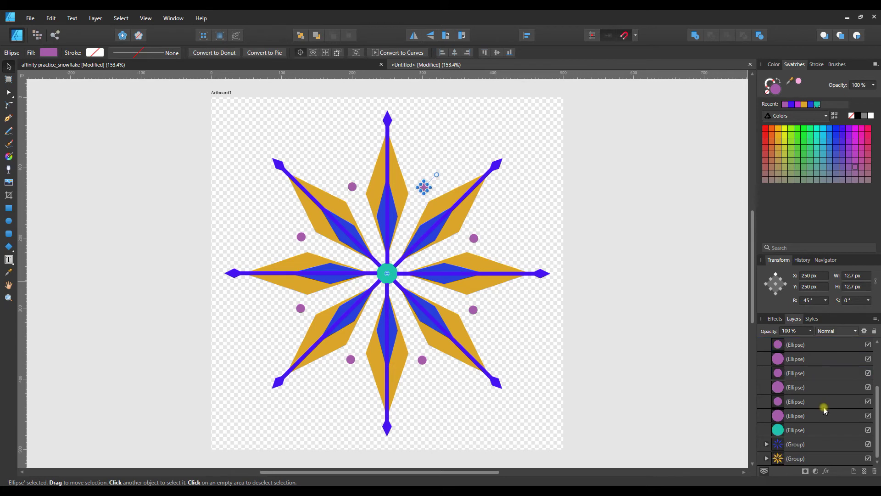
left_click(817, 418, "shift")
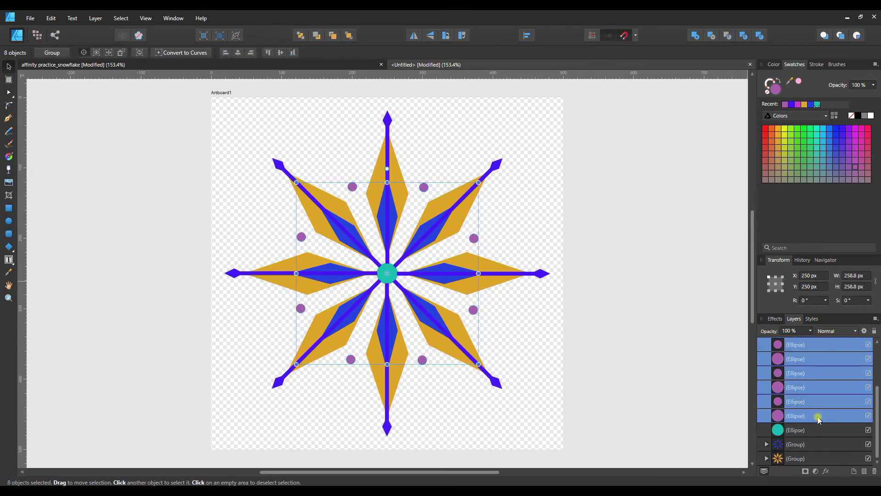
key("ctrl+g")
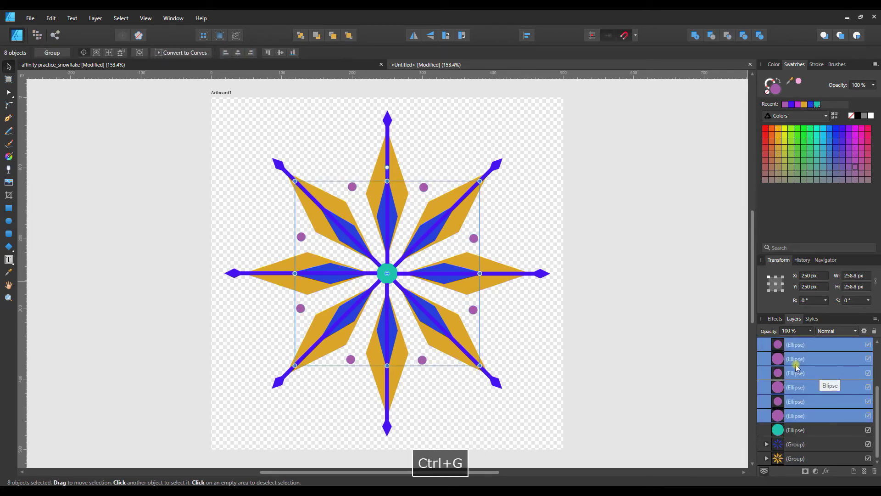
left_click(868, 388)
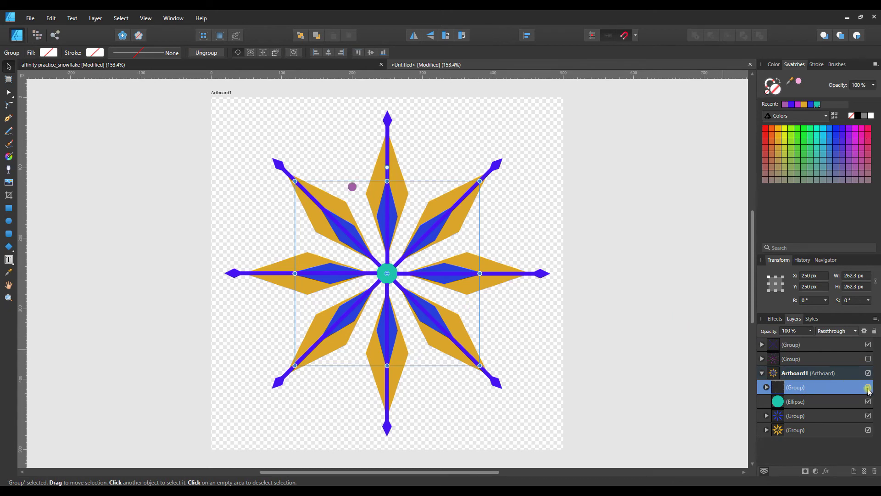
left_click(717, 373)
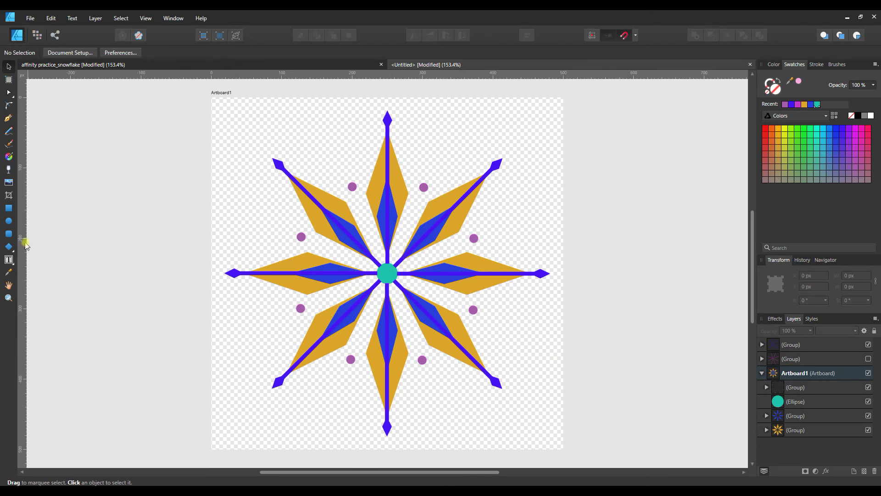
Draw a cloud shape with 8 bubbles and fill it green
left_click(7, 247)
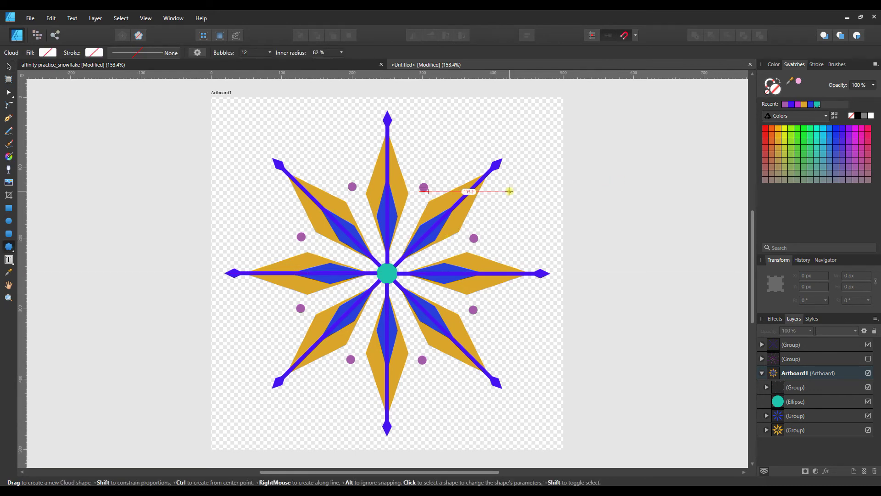
left_click_drag(508, 191, 581, 269)
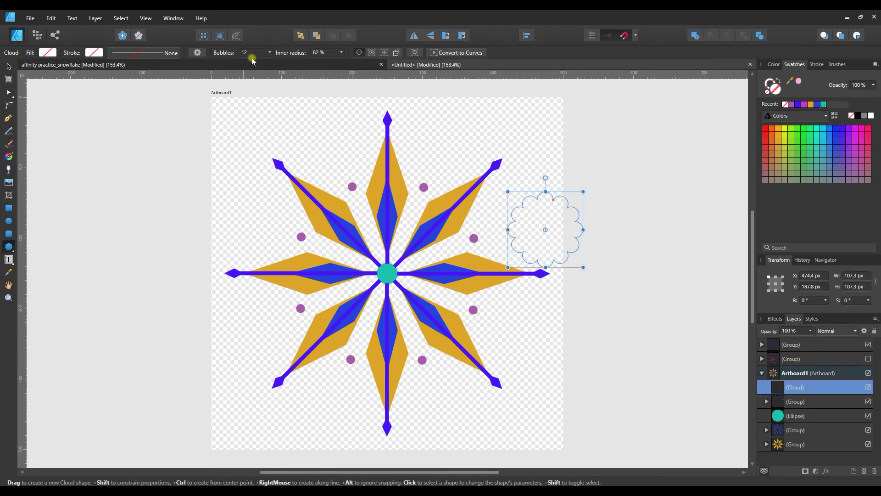
left_click(271, 52)
left_click(244, 52)
key("Return")
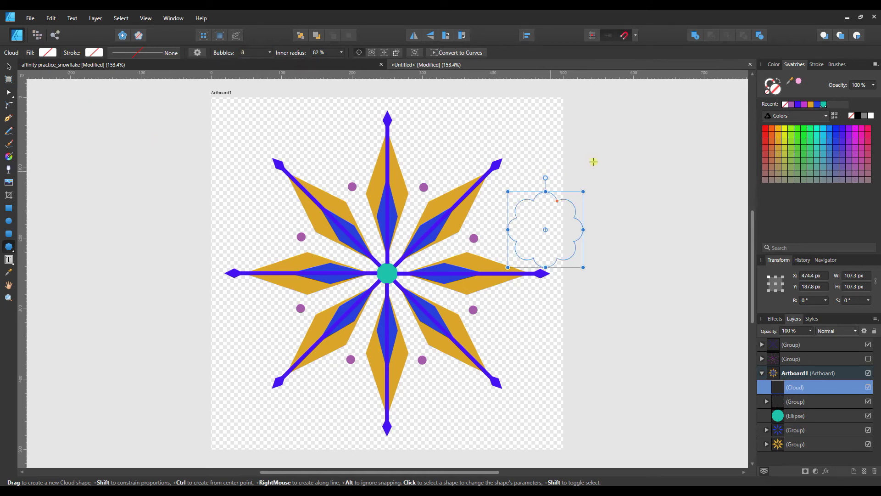
left_click(811, 141)
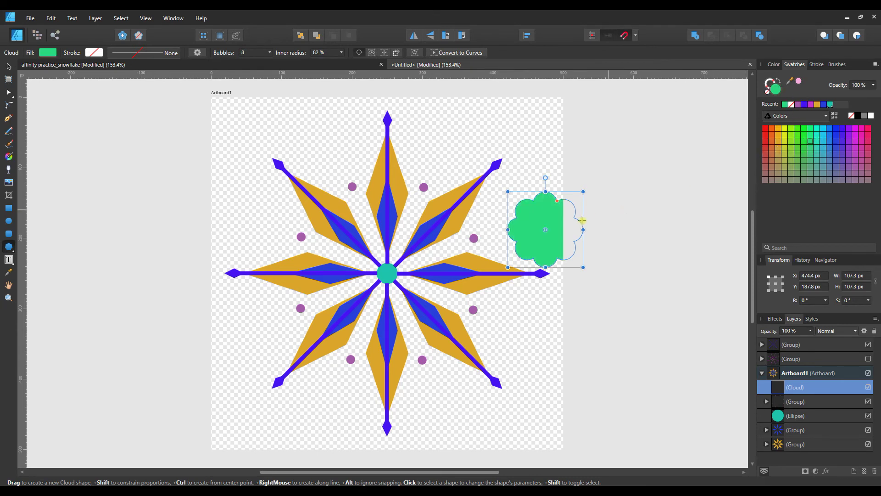
Move the green cloud onto the snowflake centre and raise it in the layer stack
left_click(8, 66)
left_click_drag(532, 228, 389, 262)
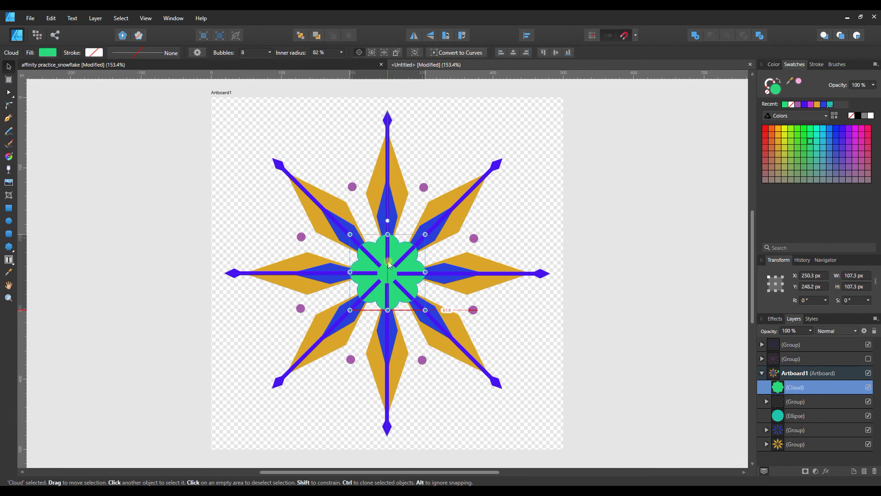
left_click_drag(389, 262, 390, 266)
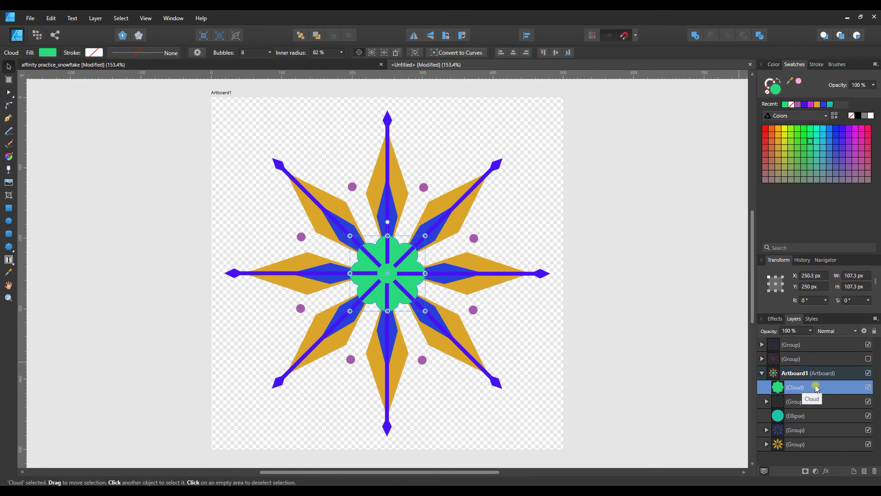
left_click_drag(816, 388, 798, 337)
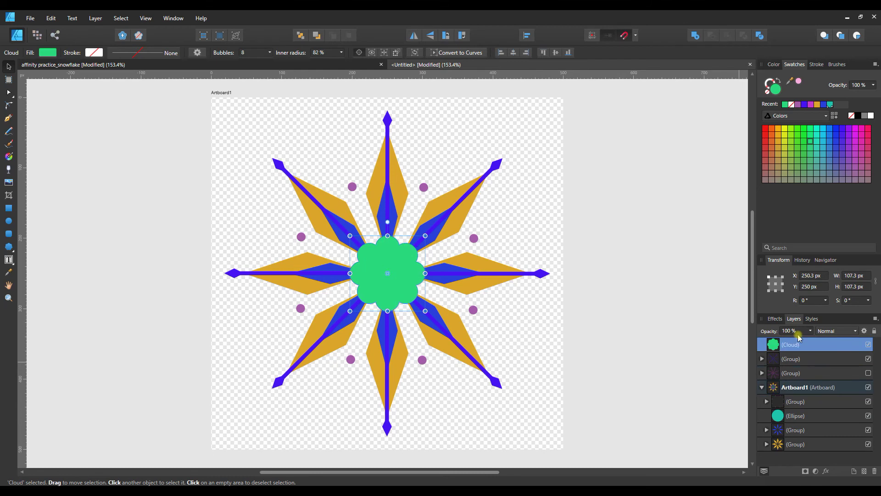
left_click(639, 340)
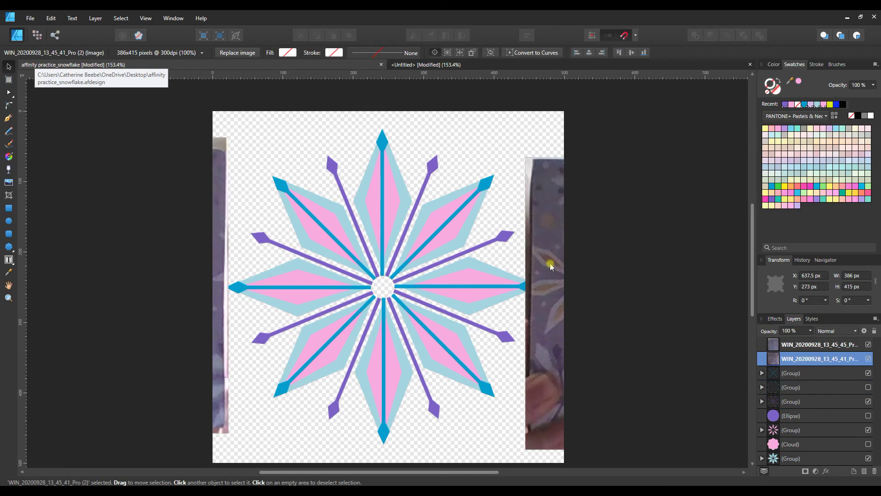
left_click_drag(550, 263, 377, 248)
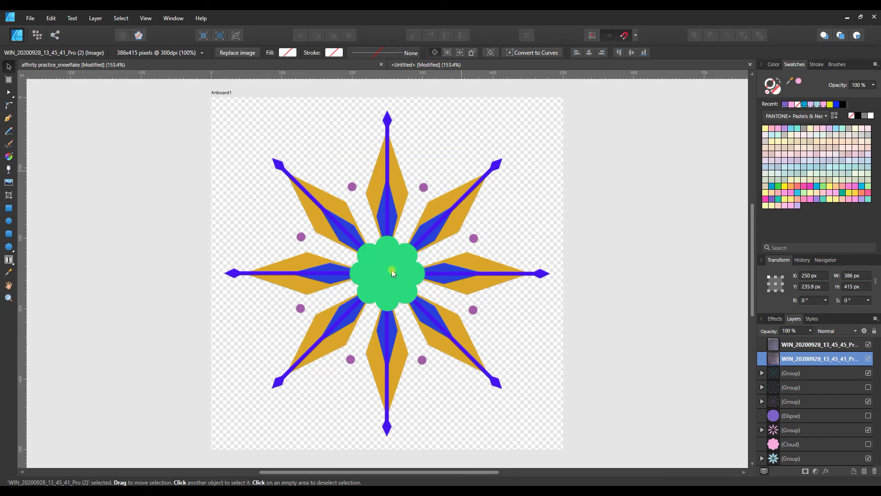
left_click(392, 270)
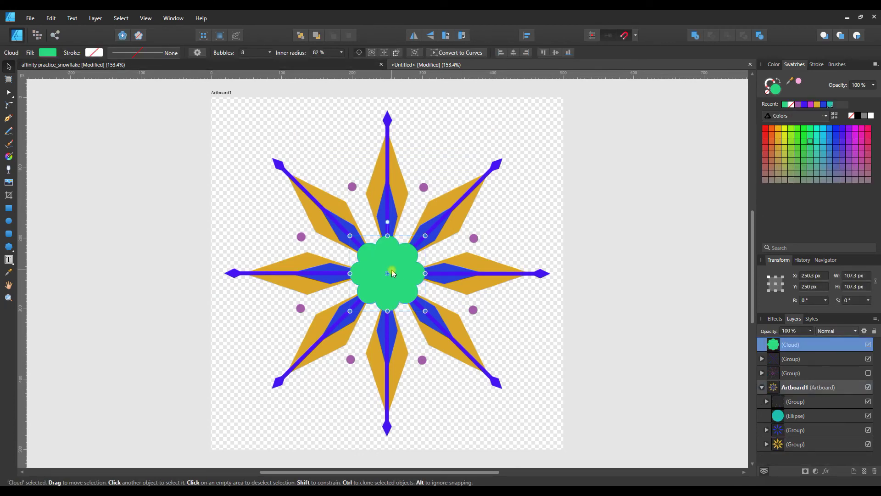
Enlarge the cloud to 133.4 × 133.4 px, re-centre it and recolour it gold
left_click_drag(425, 236, 443, 217)
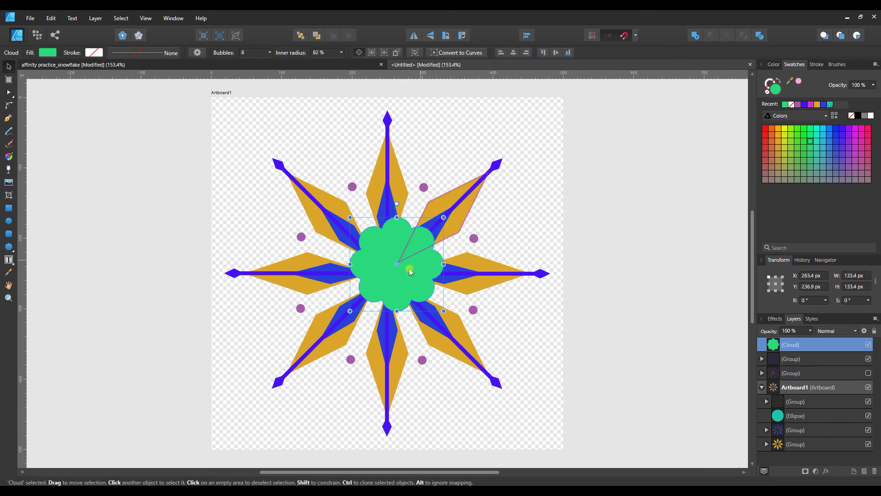
left_click_drag(409, 268, 427, 274)
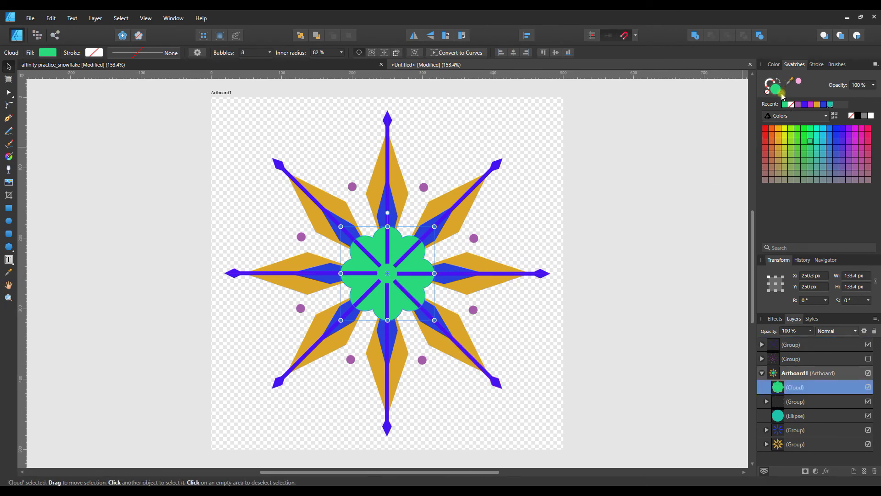
left_click(817, 105)
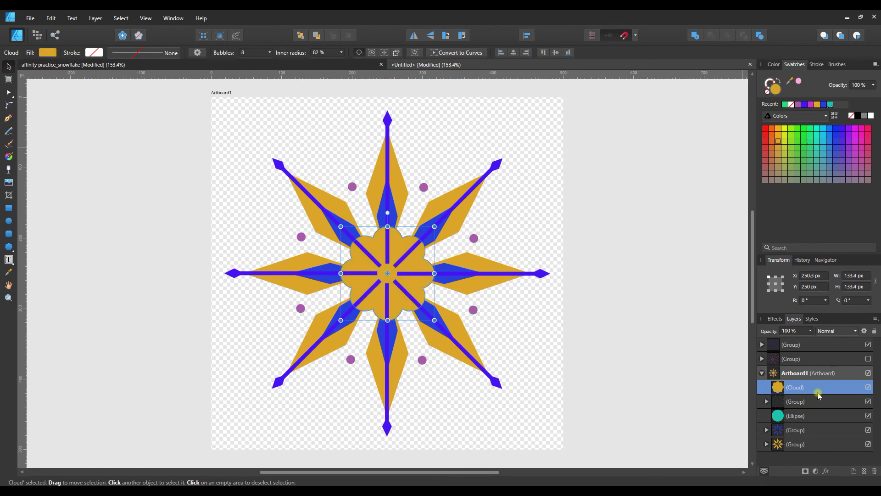
Move the Cloud layer to the top of the layer stack and select the dots group
left_click_drag(816, 390, 784, 334)
left_click(658, 324)
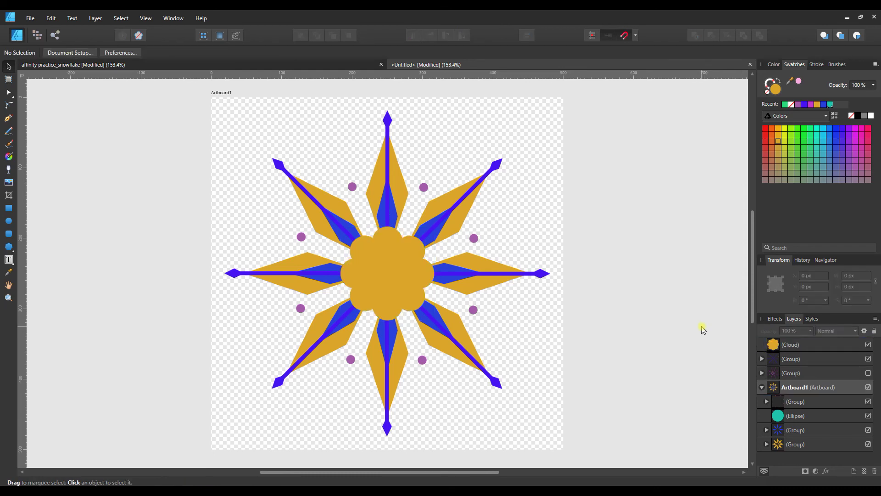
key("ctrl+z")
key("ctrl+z")
key("ctrl+z")
scroll(675, 349, "up", 2)
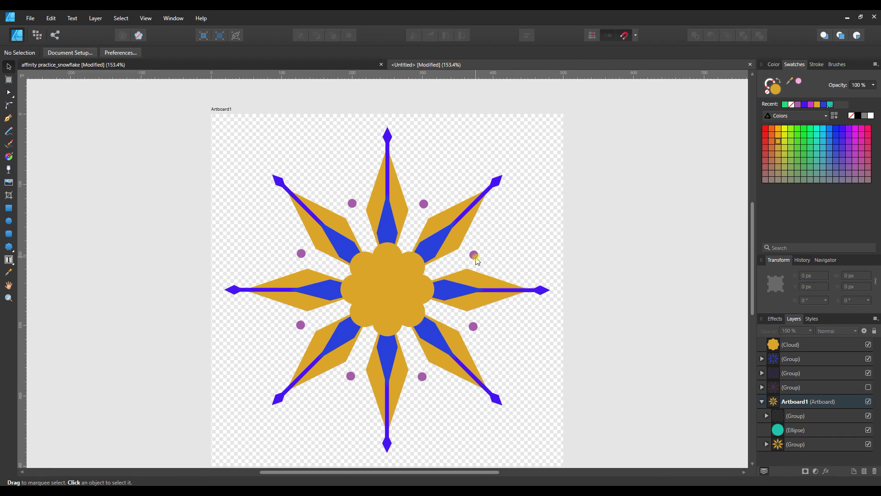
left_click(477, 260)
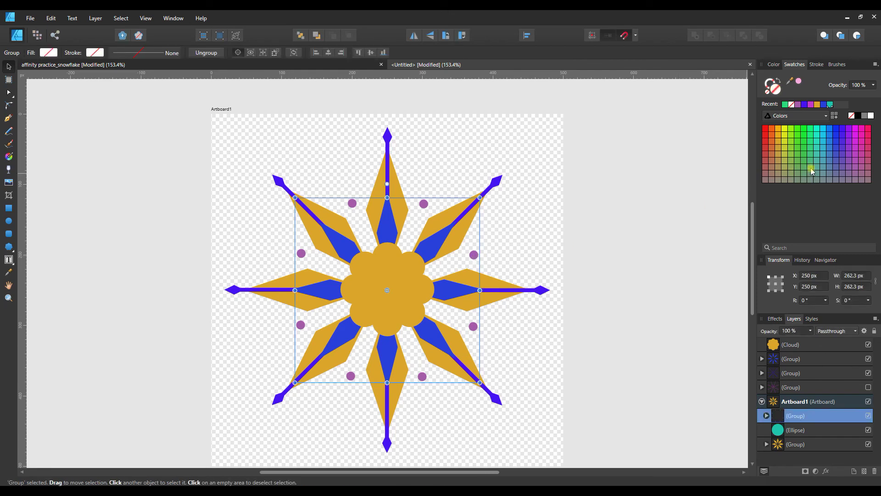
Colour the dots blue, inner diamonds teal, and the outer petal groups purple and violet
left_click(836, 156)
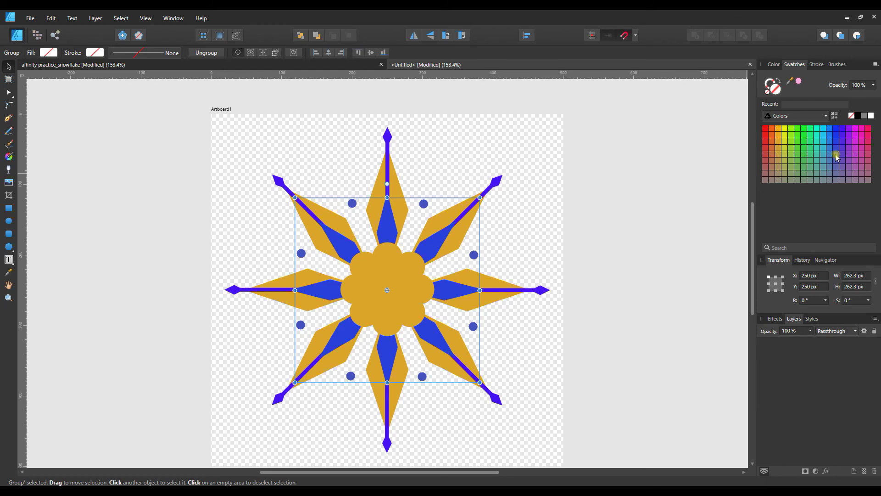
left_click(448, 213)
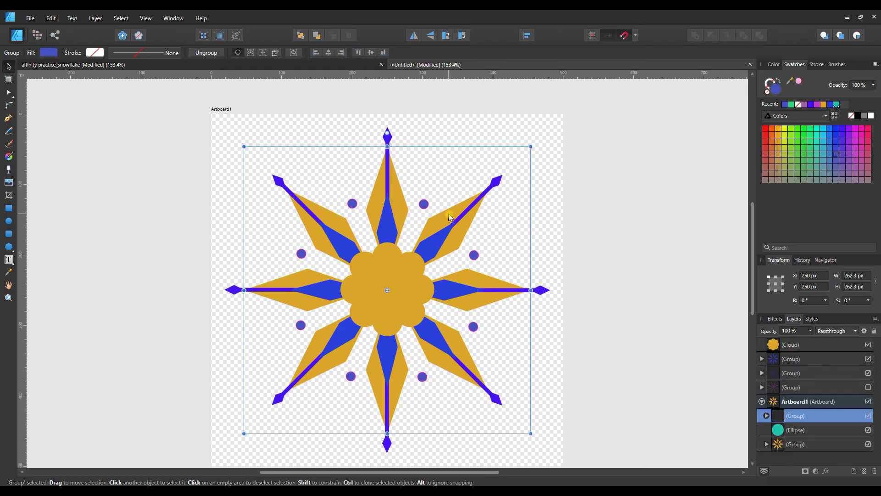
left_click(856, 161)
left_click(436, 242)
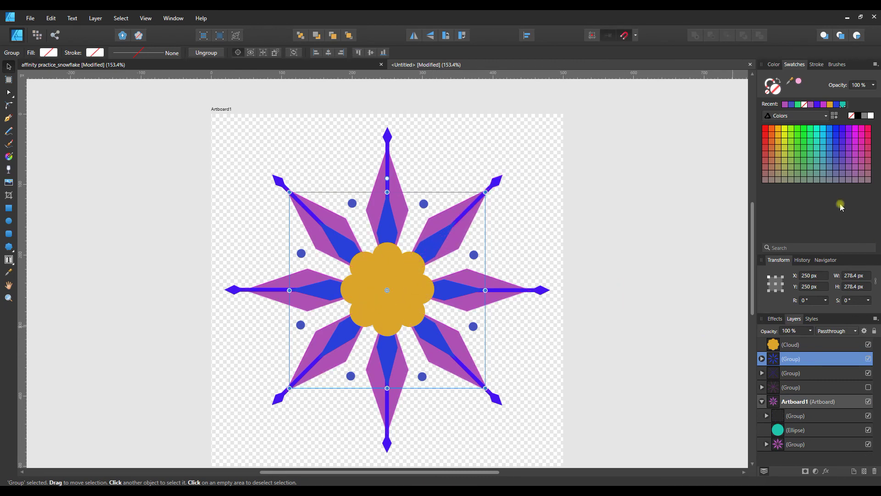
left_click(817, 154)
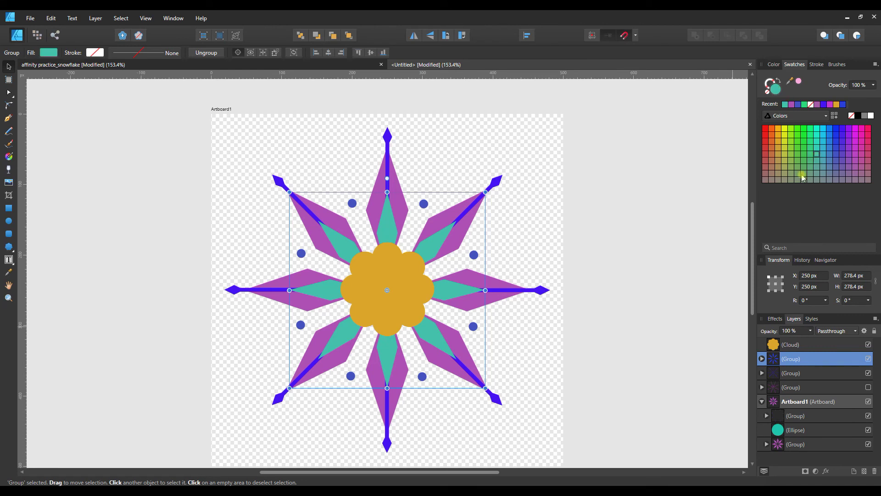
left_click(468, 232)
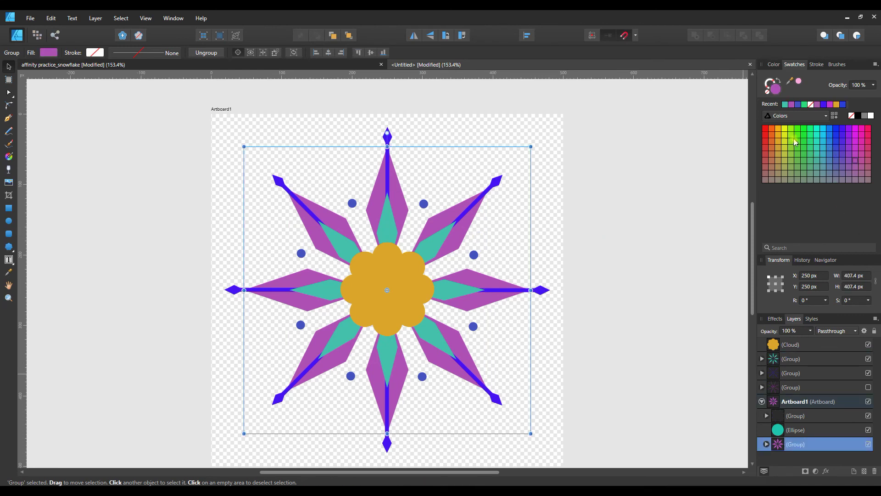
left_click(819, 144)
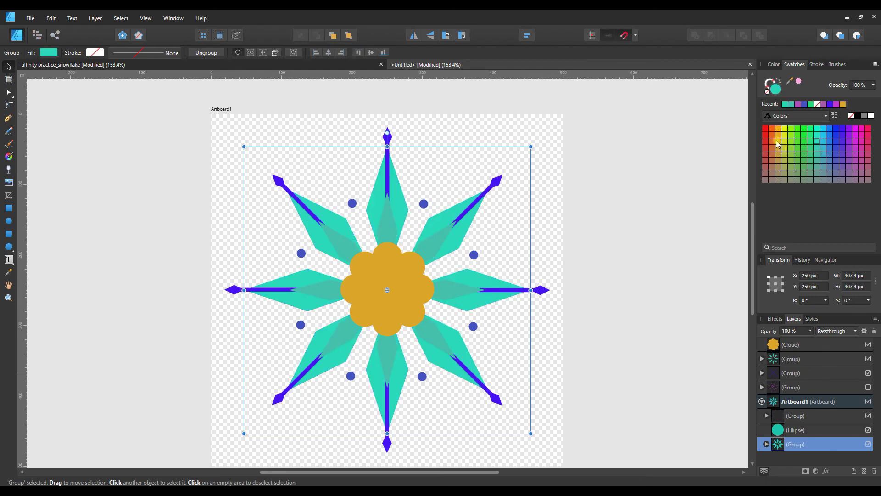
left_click(844, 145)
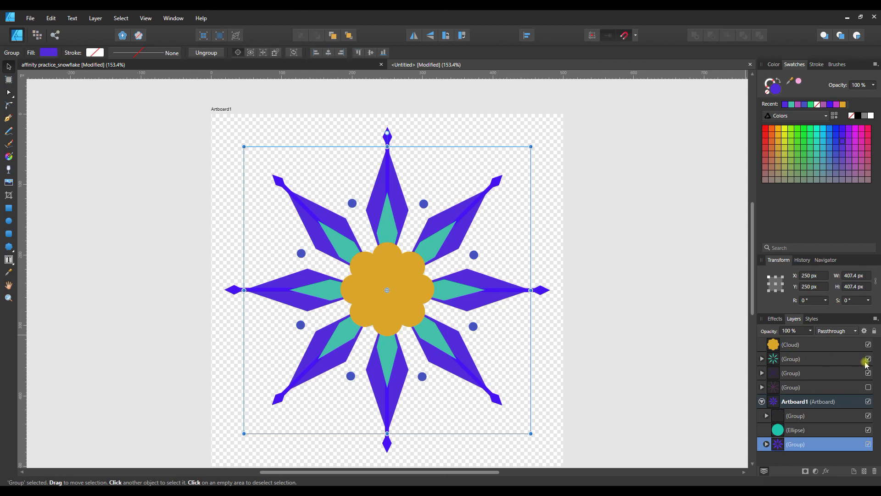
Hide the gold cloud and blue dots, and show the magenta spokes group again
left_click(869, 345)
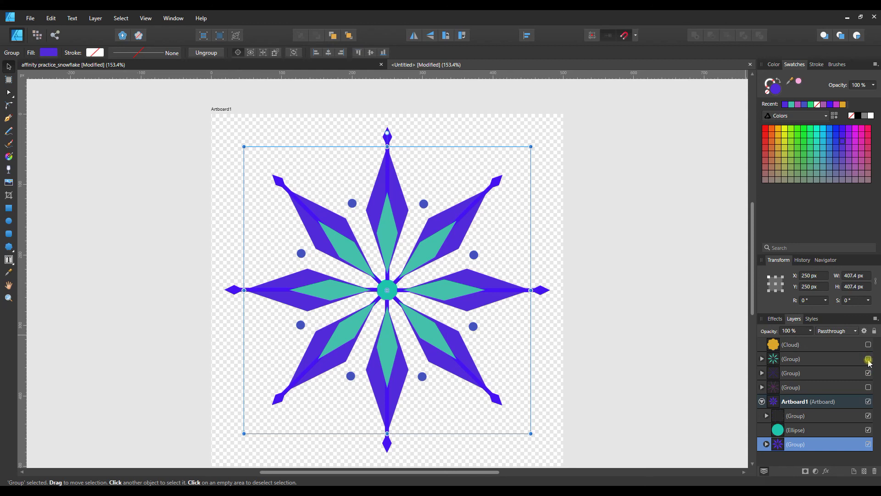
left_click(869, 360)
left_click(870, 360)
left_click(869, 373)
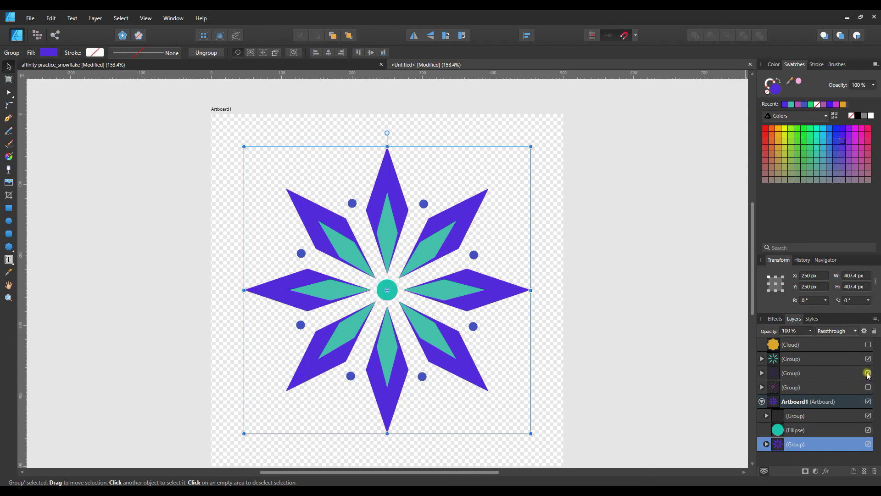
left_click(869, 373)
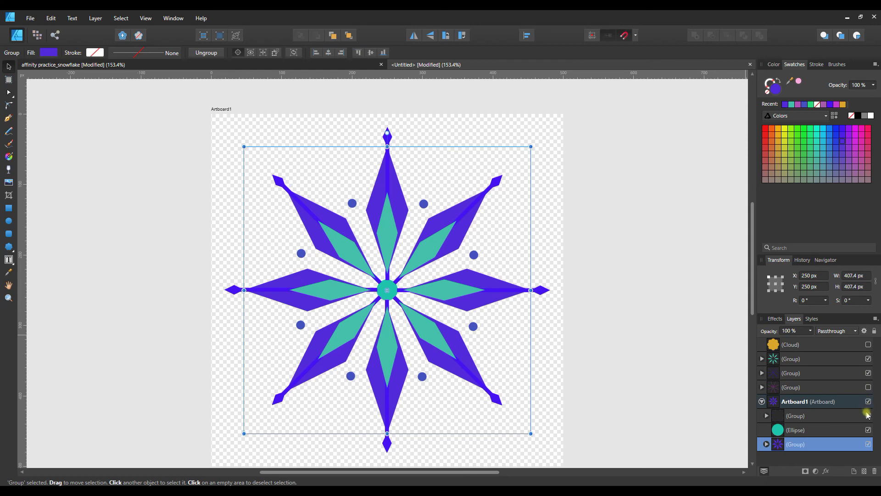
left_click(868, 416)
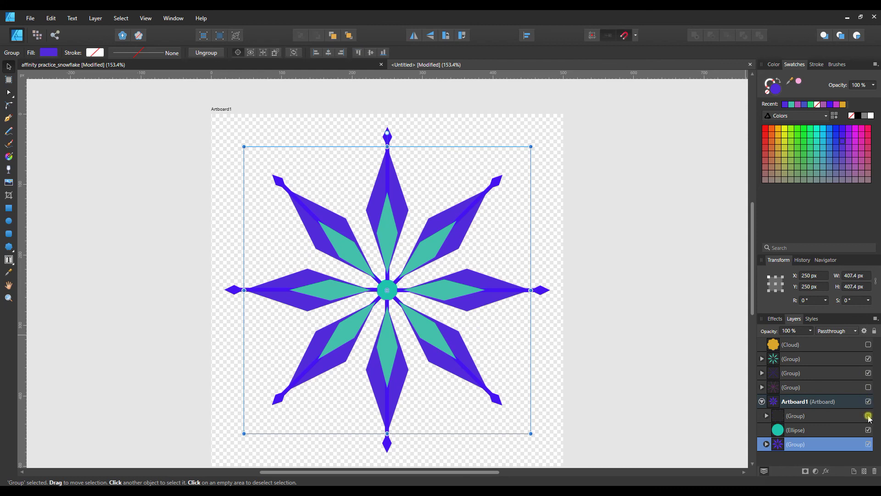
left_click(869, 388)
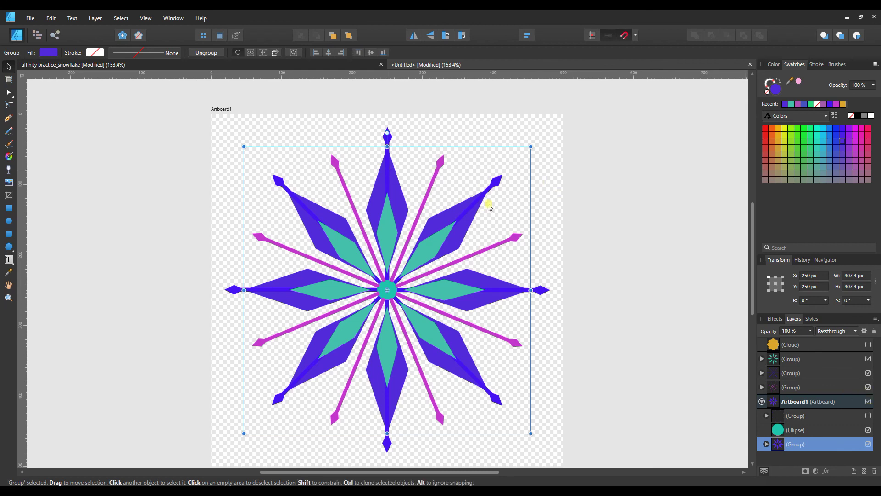
left_click(499, 184)
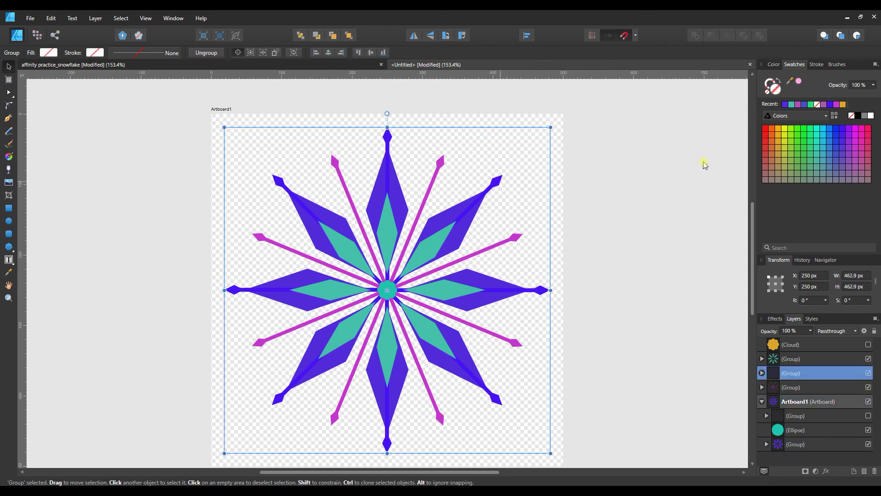
Try yellow, olive and orange on the thin spikes, settling on tan
left_click(784, 129)
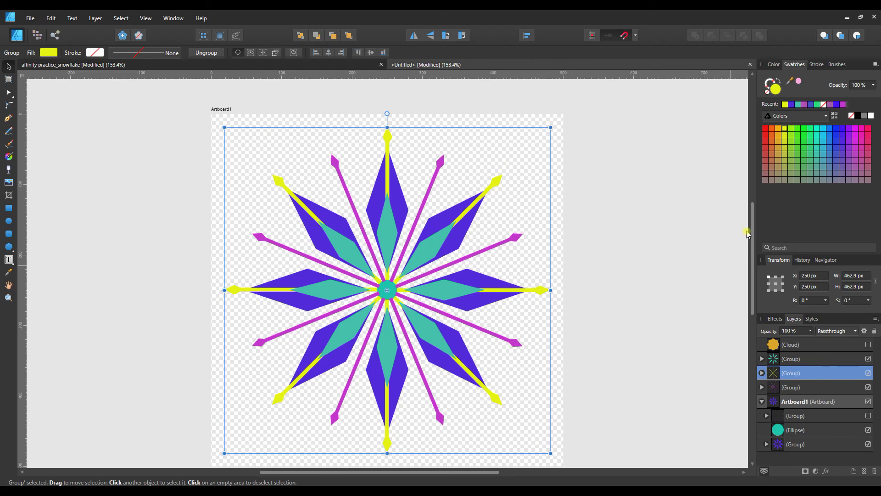
left_click(784, 160)
left_click(772, 148)
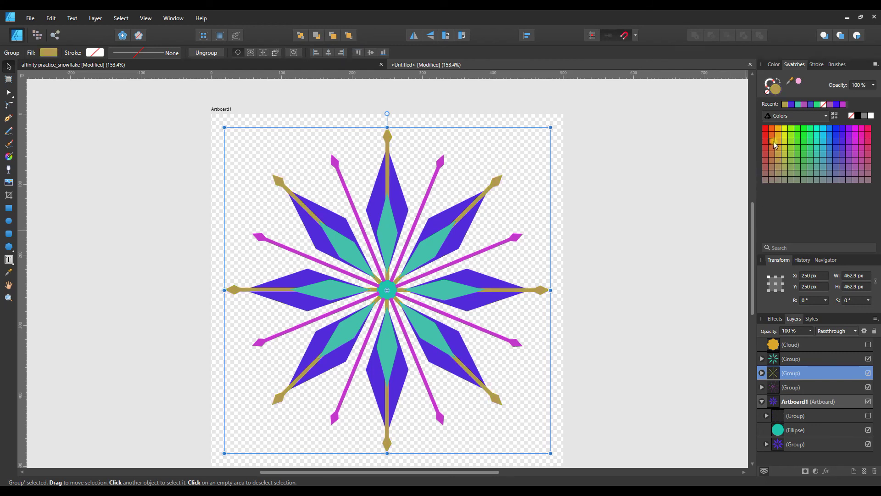
left_click(771, 141)
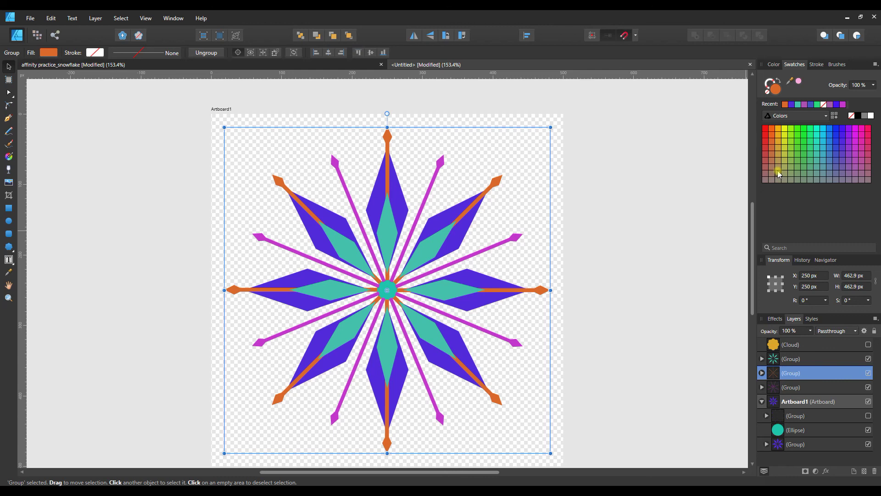
left_click(779, 173)
double_click(798, 375)
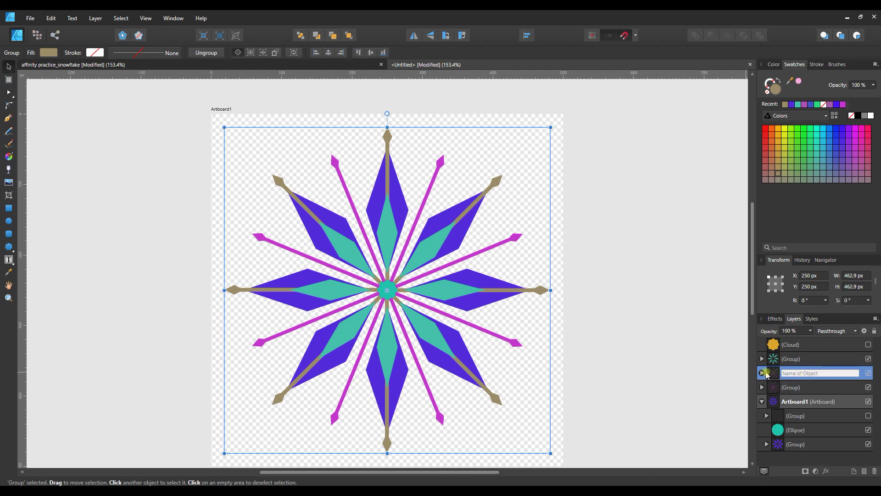
Move the teal diamond group down one place beneath the tan spikes and hide the violet outer petals
double_click(817, 358)
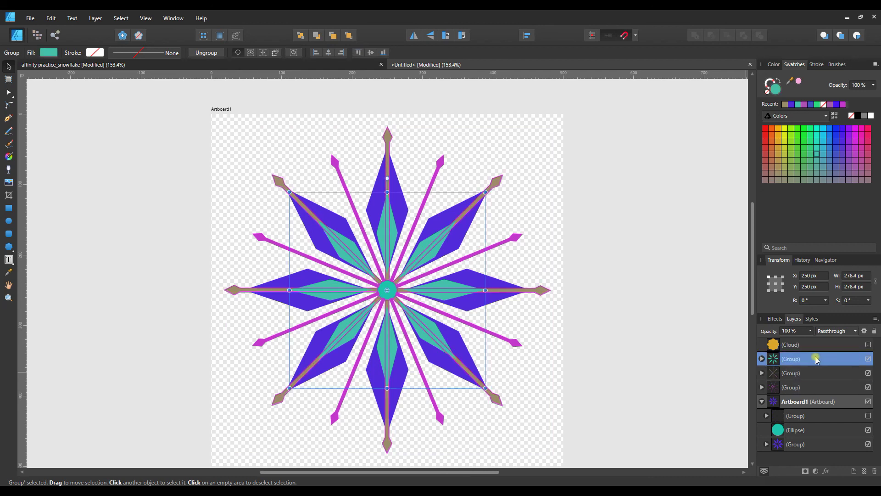
key("Escape")
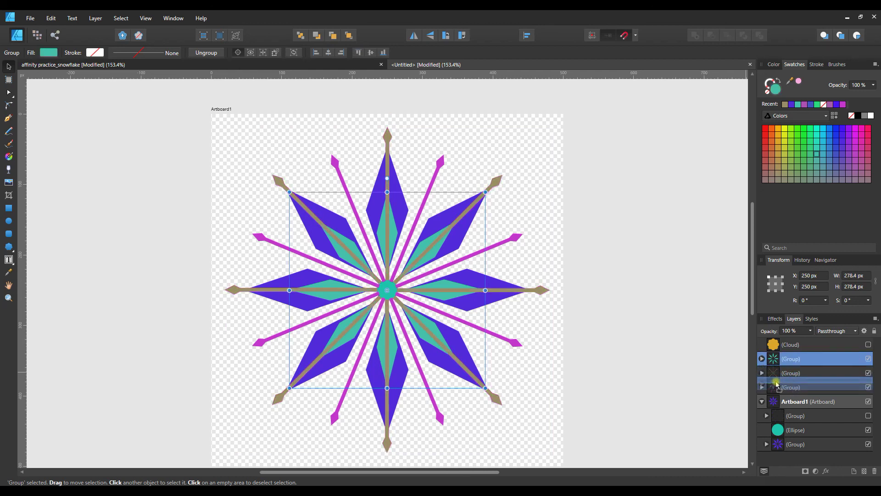
key("ctrl+bracketleft")
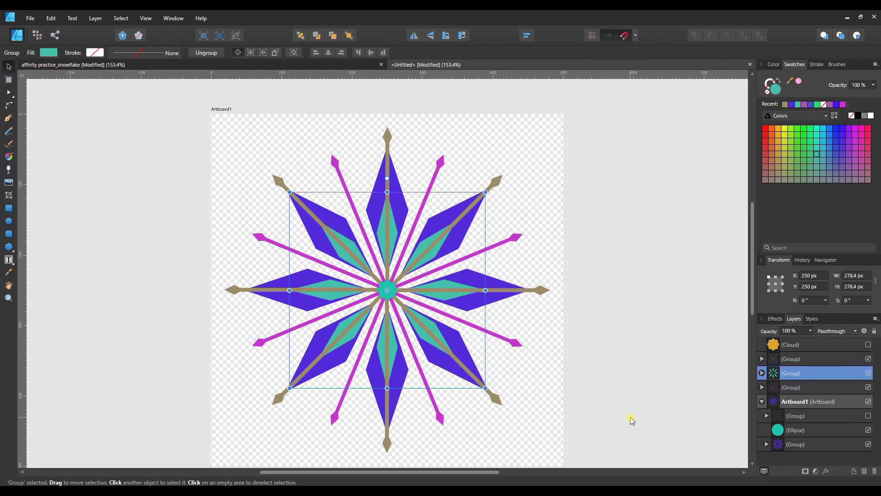
left_click(869, 444)
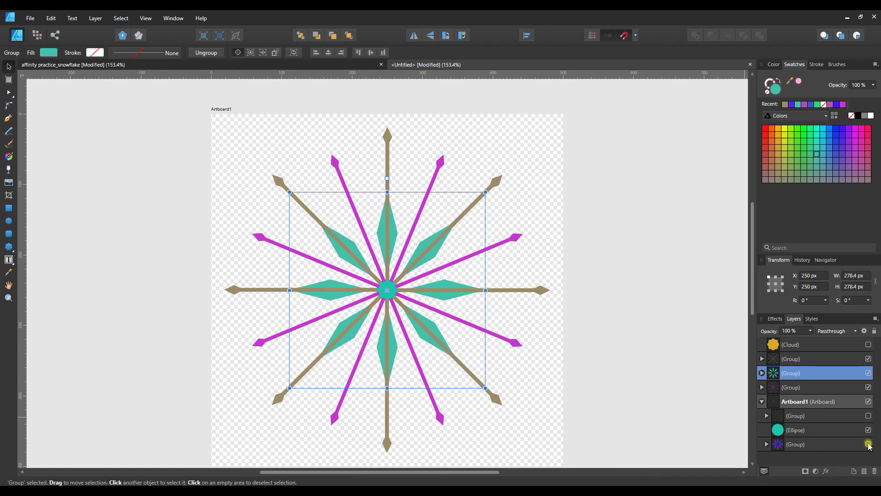
Hide the bottom group's violet outer petals and make the nested group's blue dots visible
left_click(869, 443)
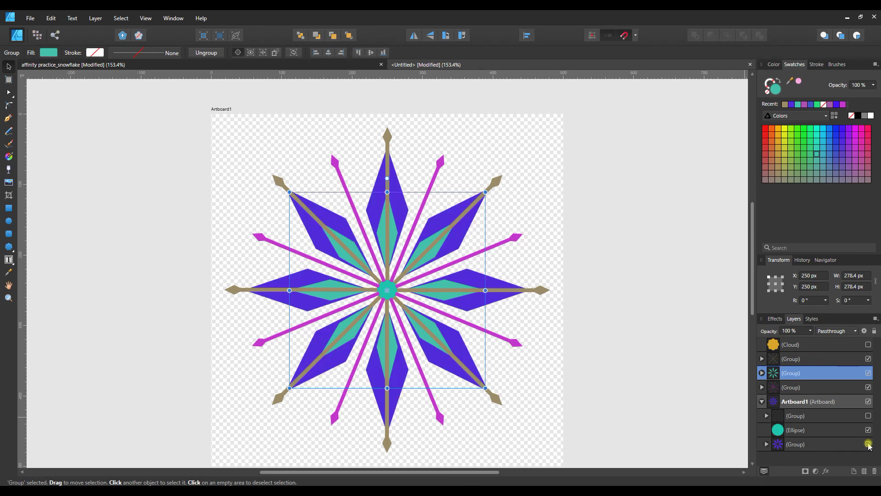
left_click(868, 444)
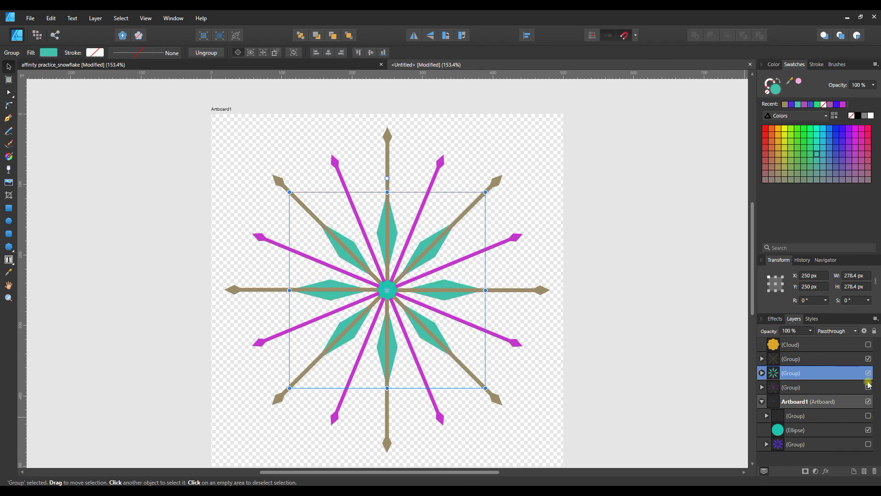
left_click(869, 415)
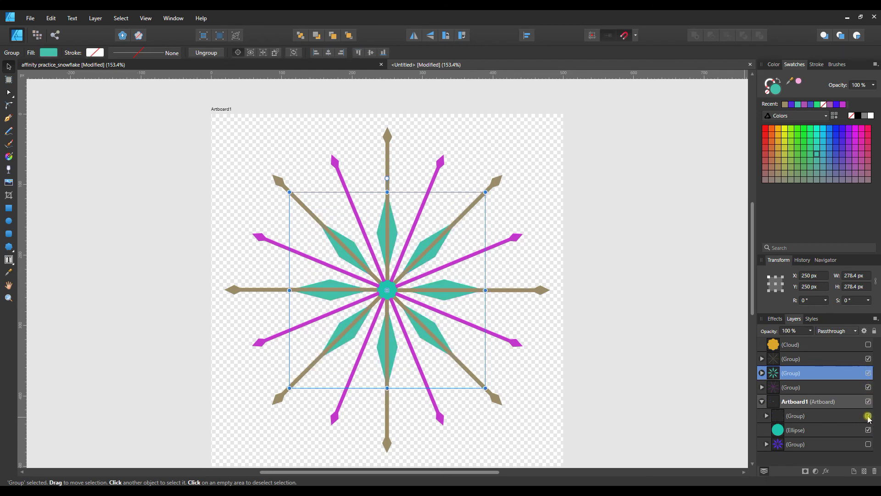